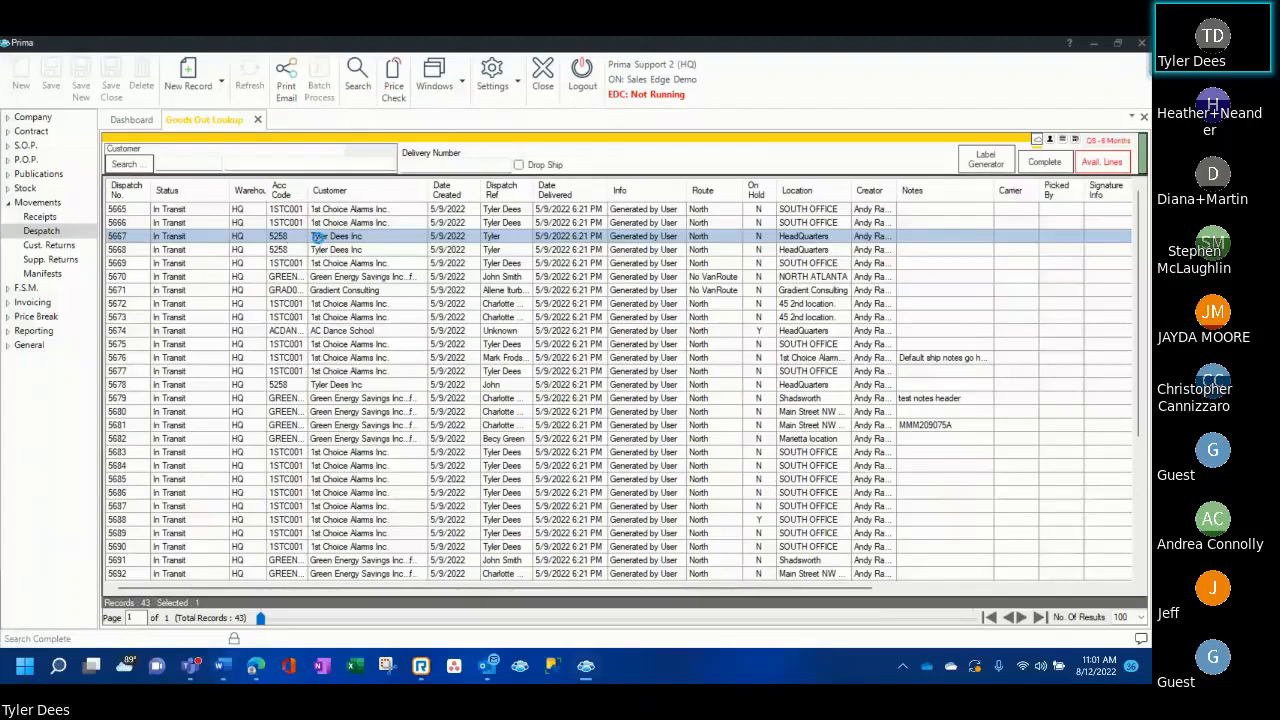
View the Despatch Note report for the selected Tyler Dees Inc despatch record, and close the report.
{"action": "double_click", "coordinate": [316, 238]}
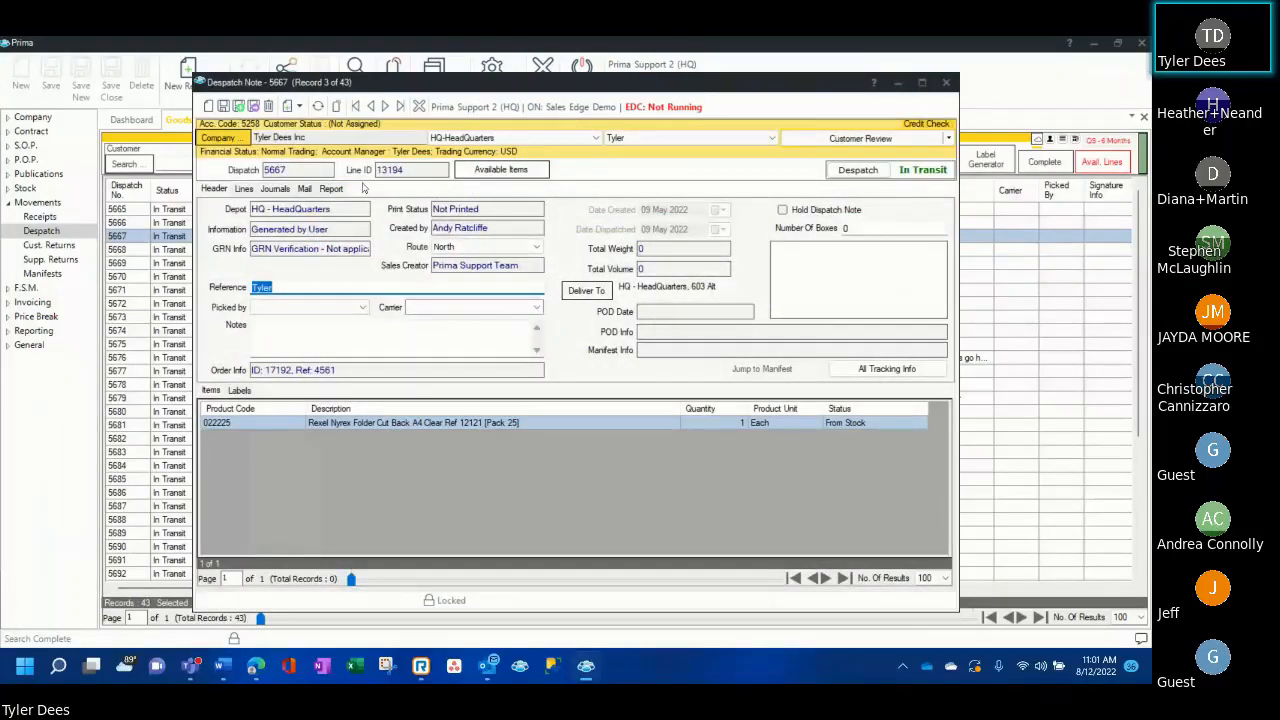
{"action": "left_click", "coordinate": [332, 189]}
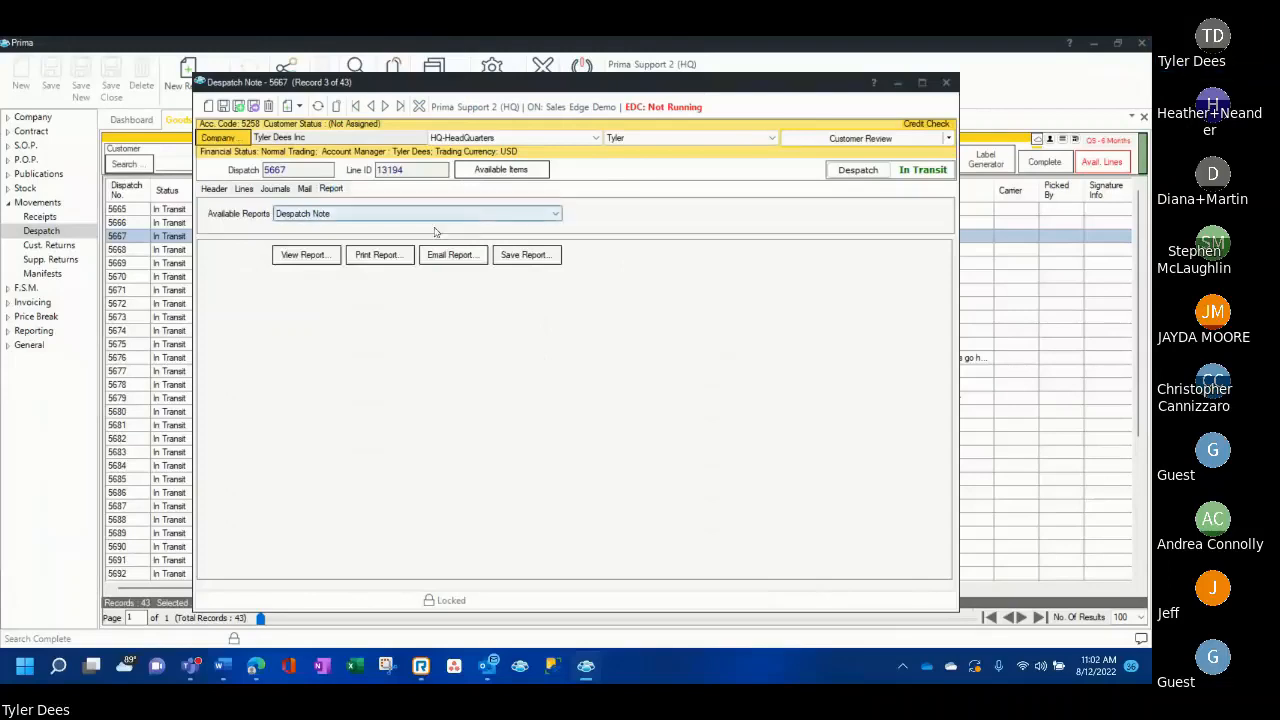
{"action": "left_click", "coordinate": [328, 254]}
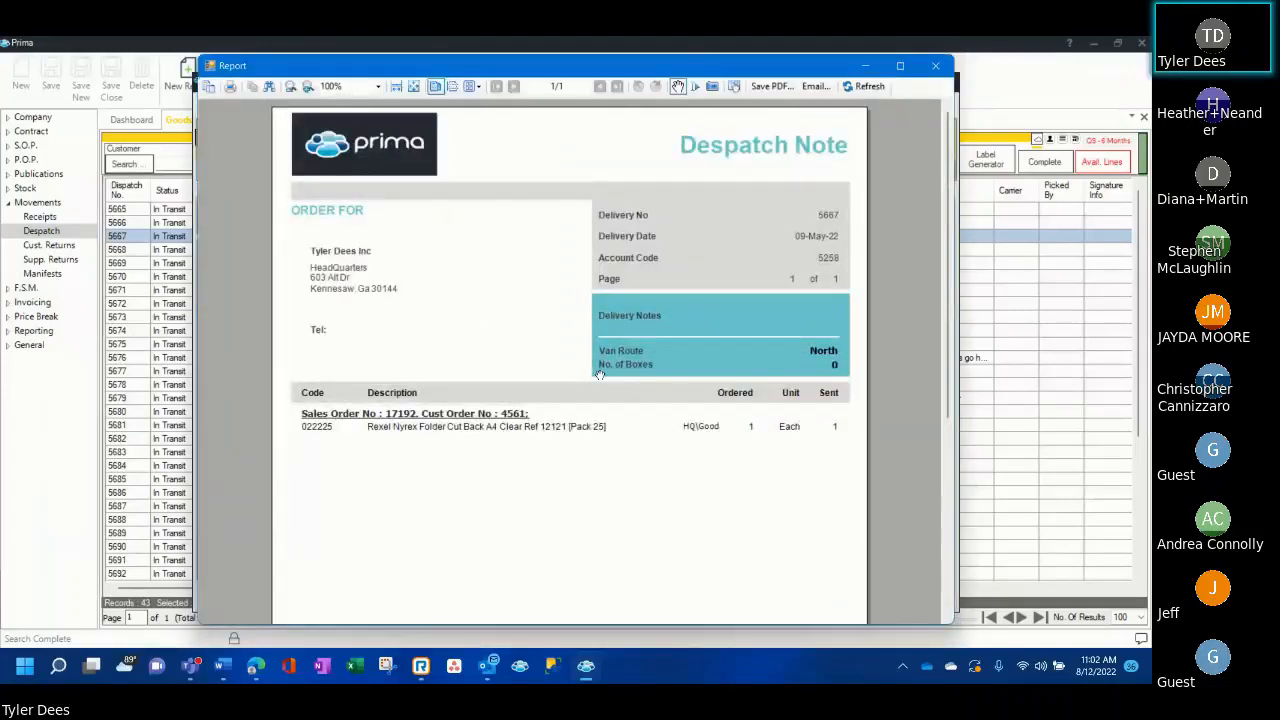
{"action": "left_click", "coordinate": [936, 68]}
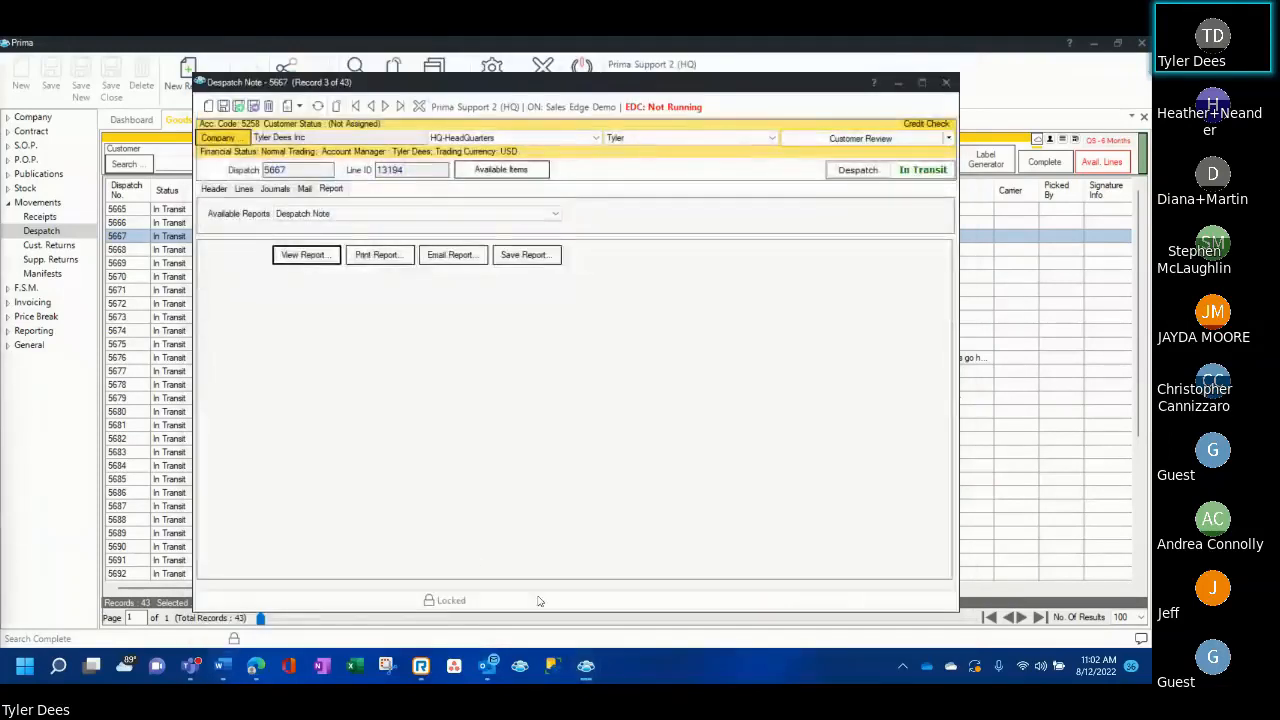
Try to launch another Prima Cloud instance, and close the open despatch note.
{"action": "right_click", "coordinate": [586, 667]}
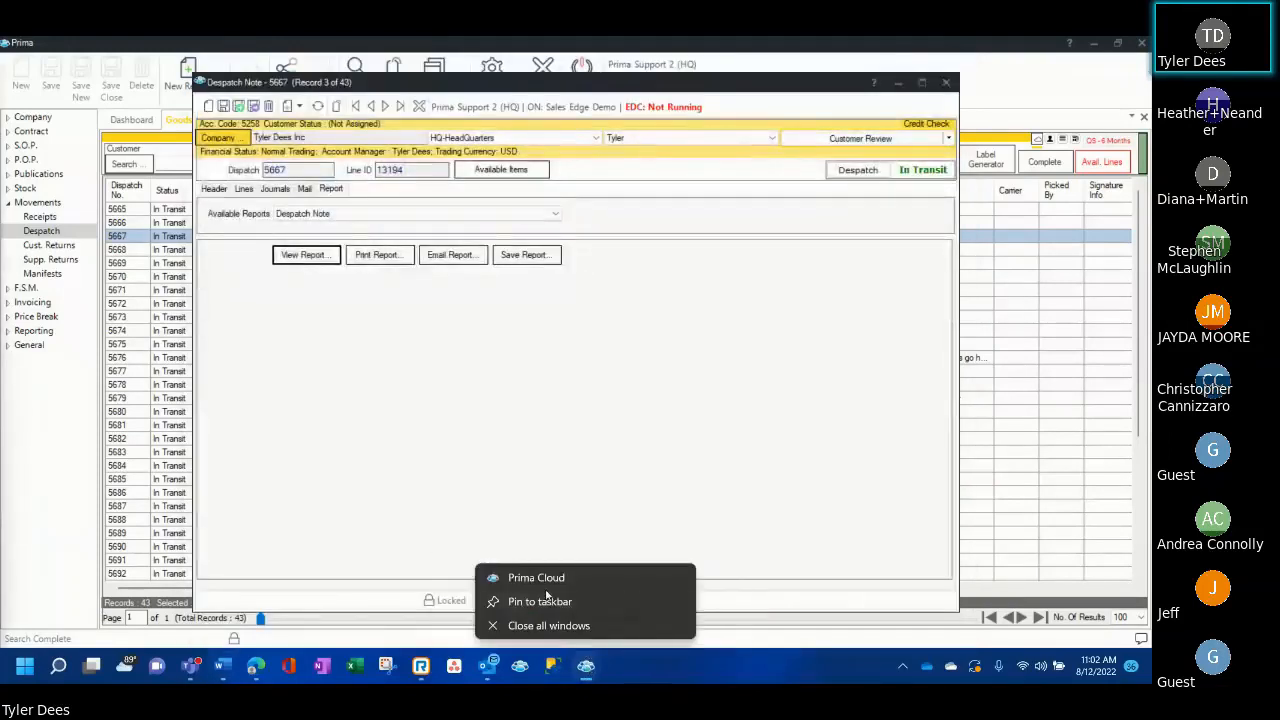
{"action": "left_click", "coordinate": [735, 581]}
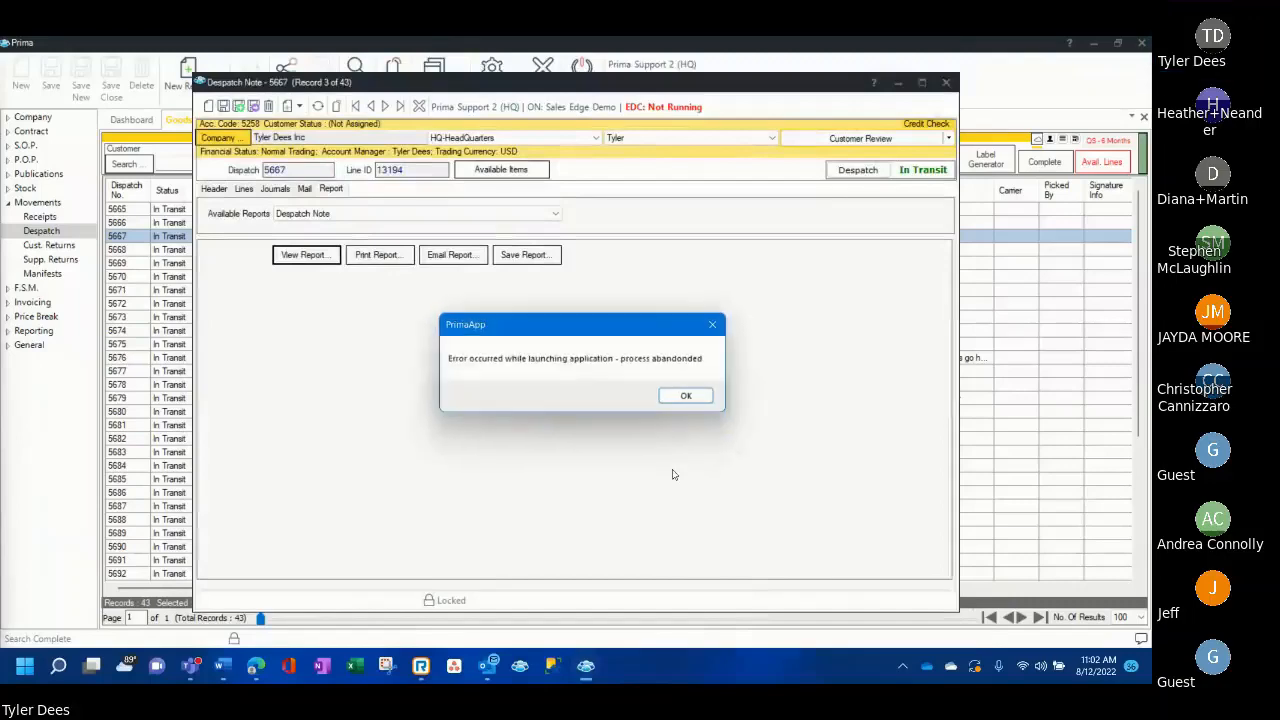
{"action": "left_click", "coordinate": [676, 397]}
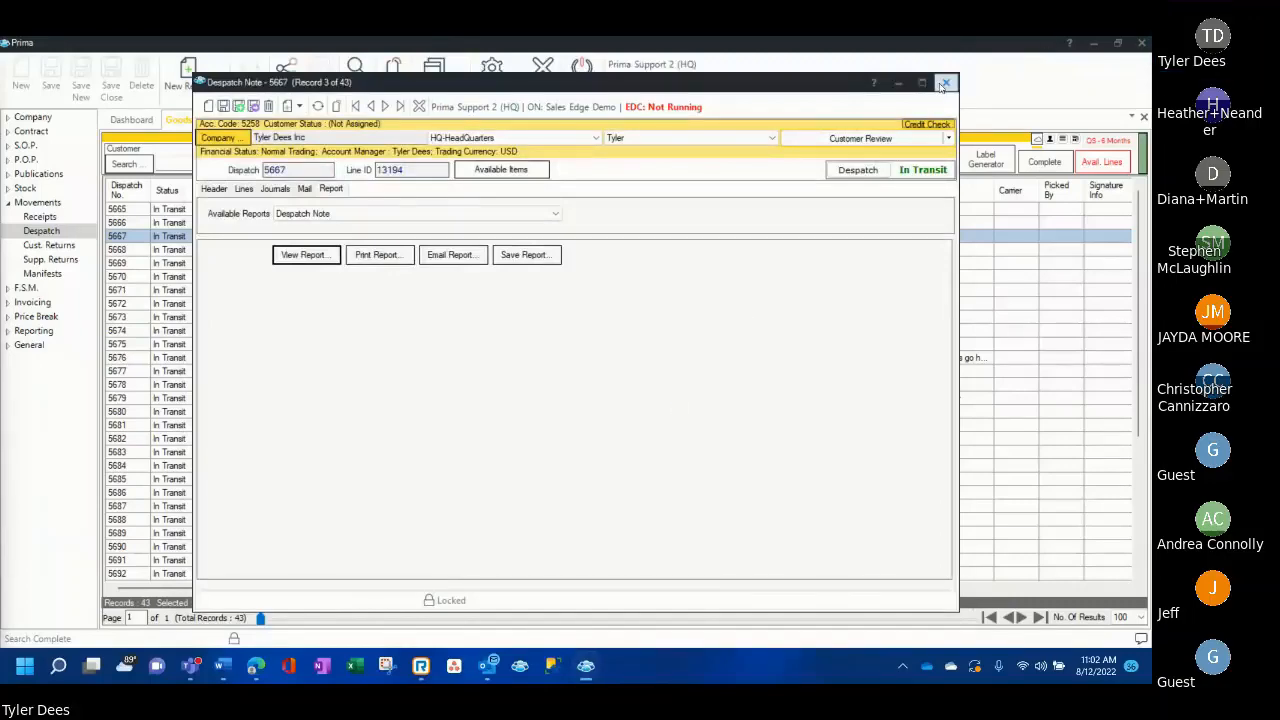
{"action": "left_click", "coordinate": [946, 83]}
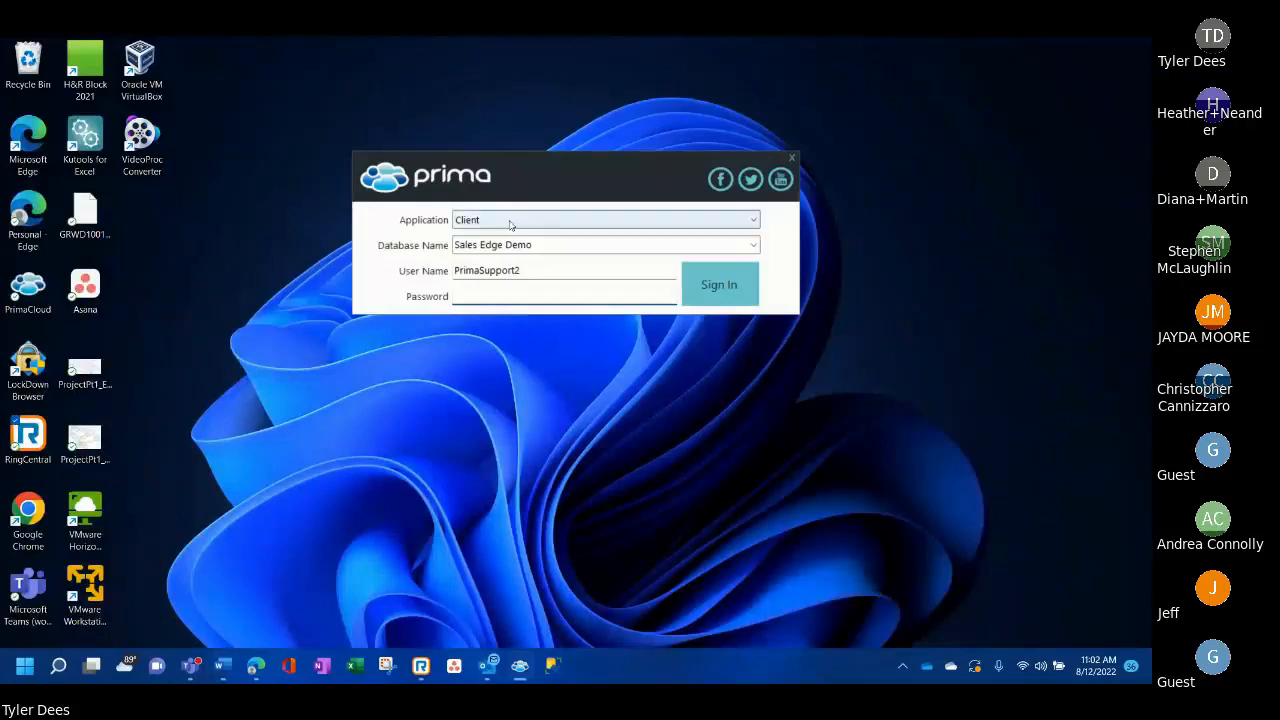
Sign in to the Report Designer application on the Sales Edge Demo database with the account password, and bring its window fully into view.
{"action": "left_click", "coordinate": [510, 221]}
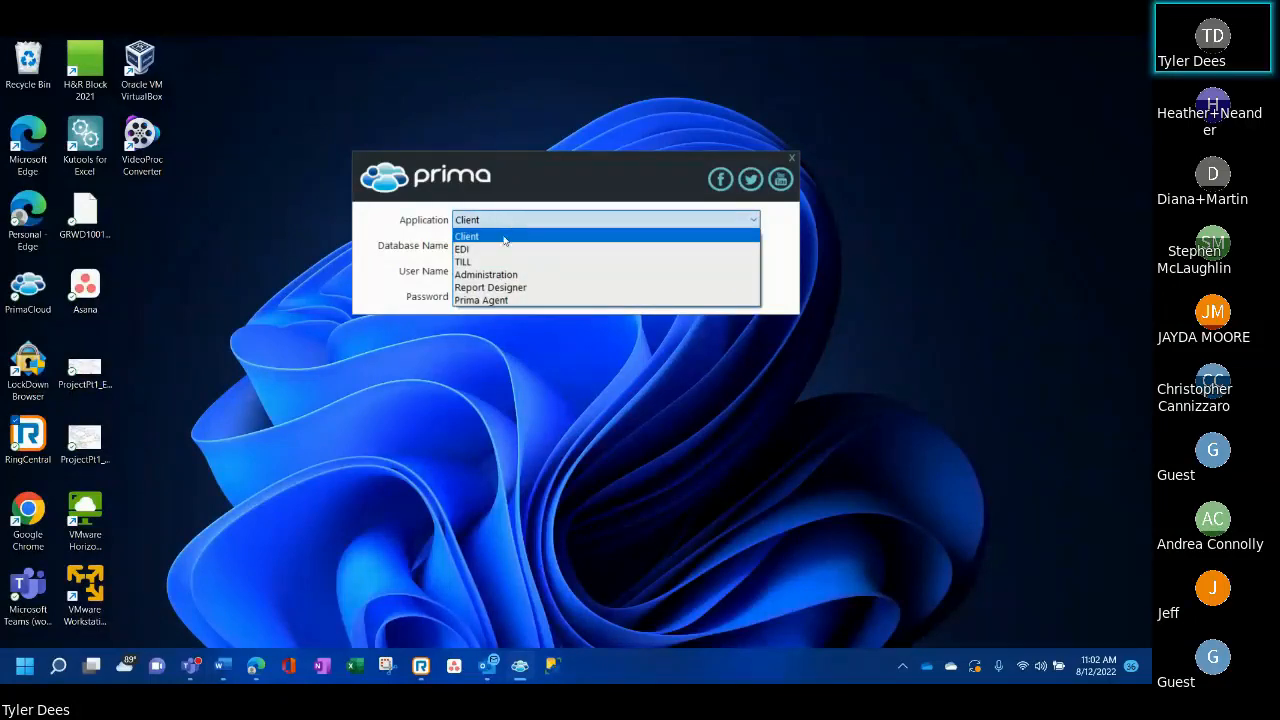
{"action": "left_click", "coordinate": [488, 289]}
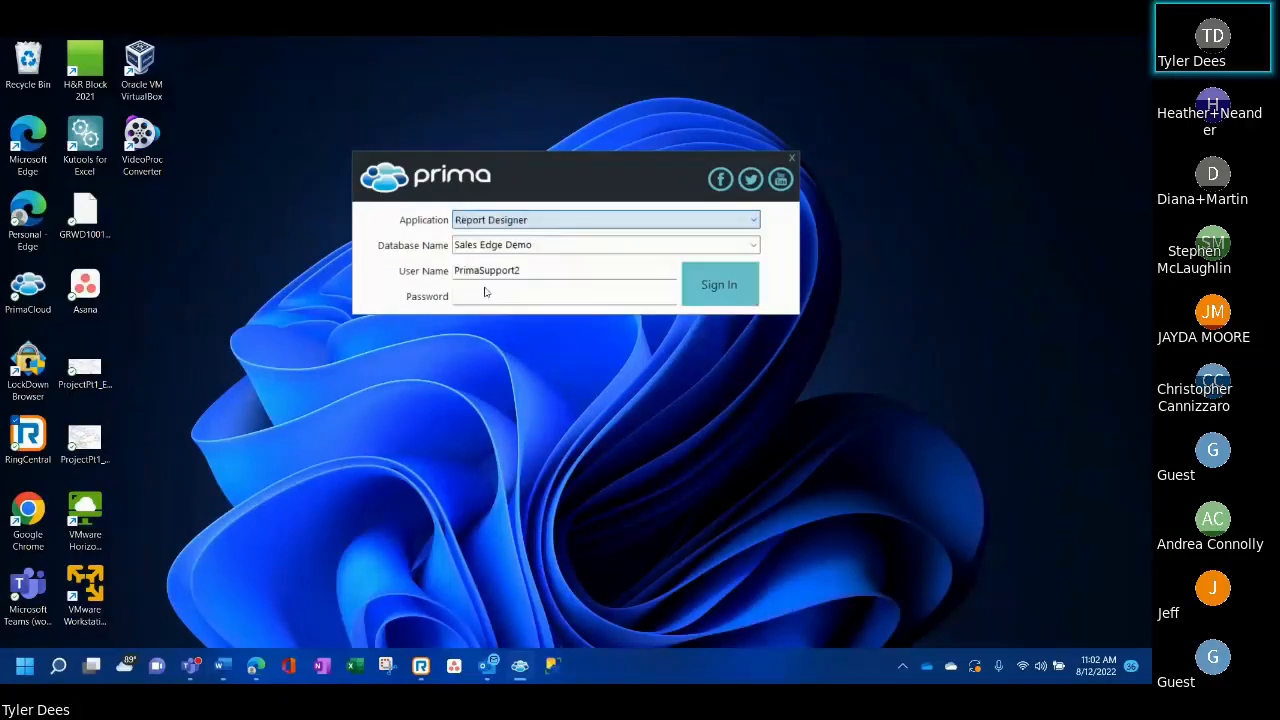
{"action": "left_click", "coordinate": [476, 295]}
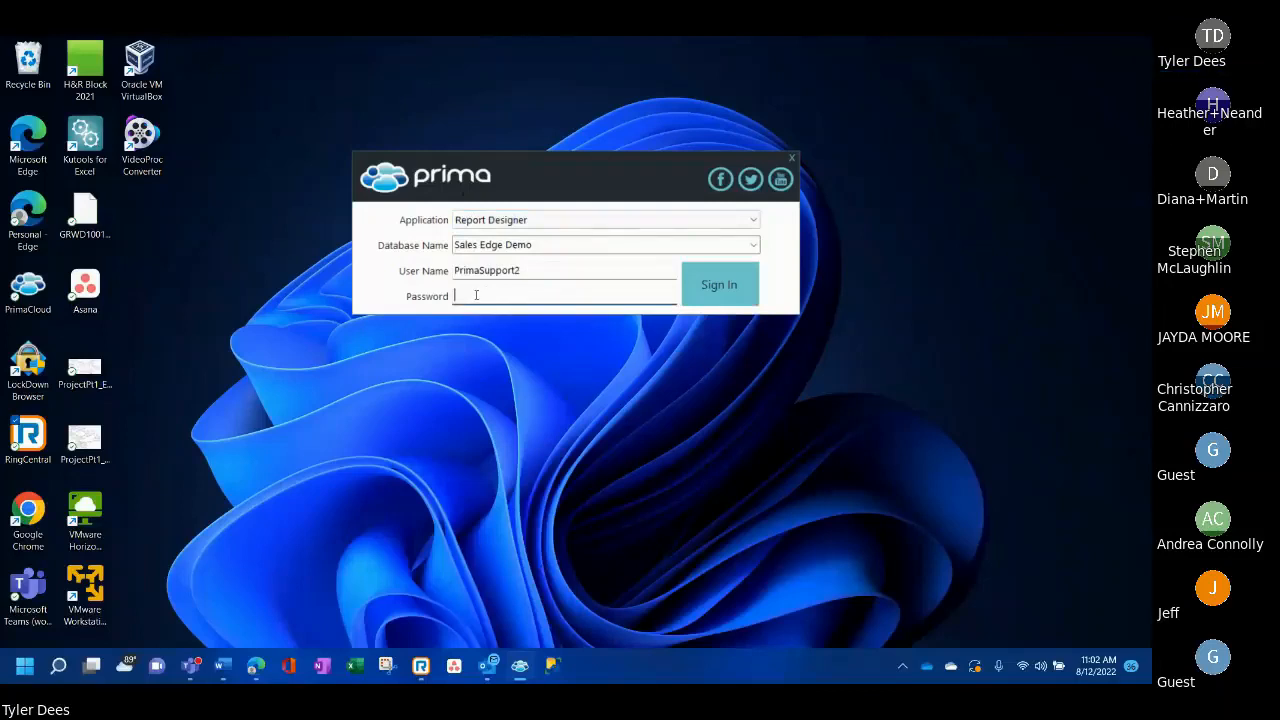
{"action": "type", "text": "******"}
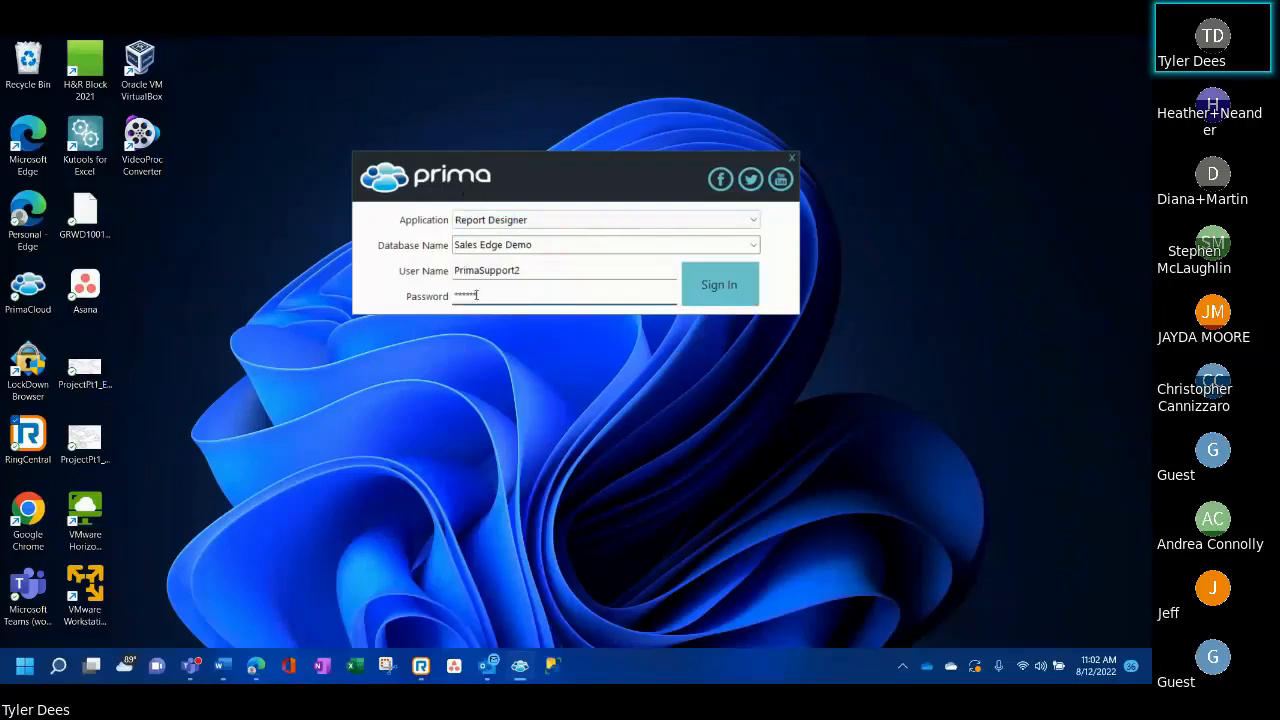
{"action": "key", "text": "Return"}
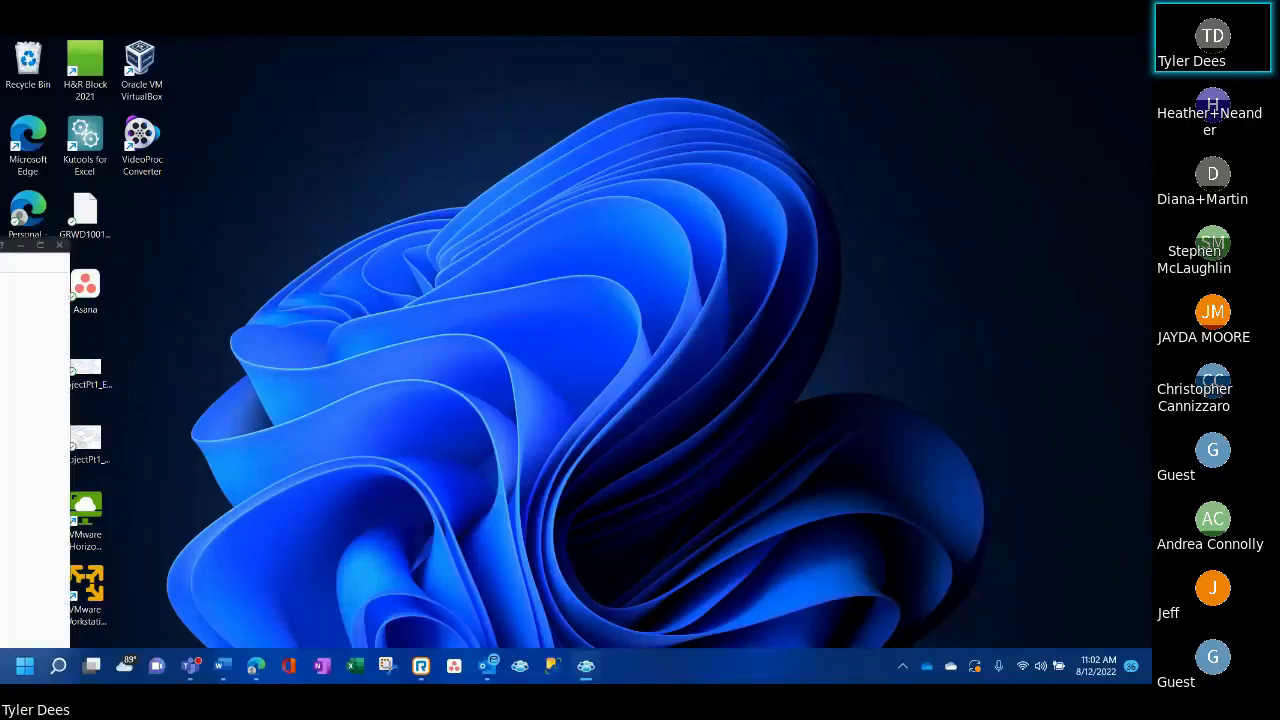
{"action": "left_click_drag", "start_coordinate": [0, 245], "coordinate": [182, 36]}
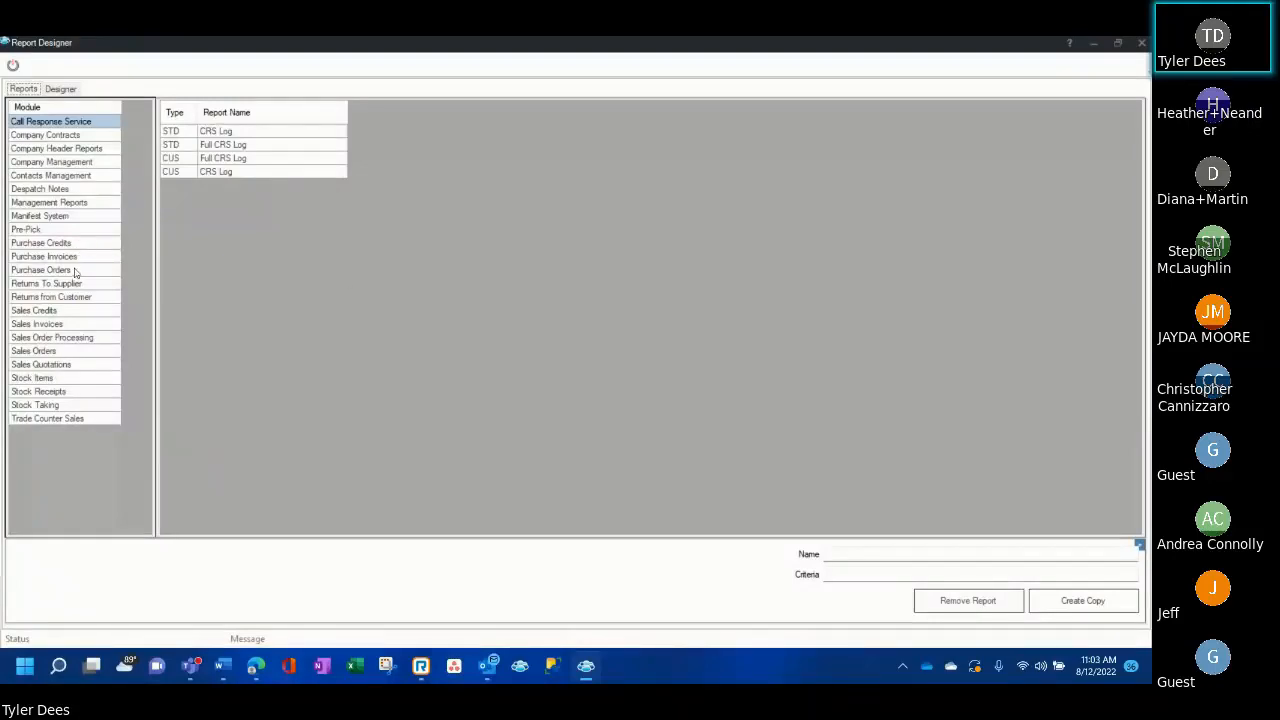
Create a copy of the custom (CUS) Despatch Note report named Despatch Note FORUM, and open the copy for design.
{"action": "left_click", "coordinate": [22, 192]}
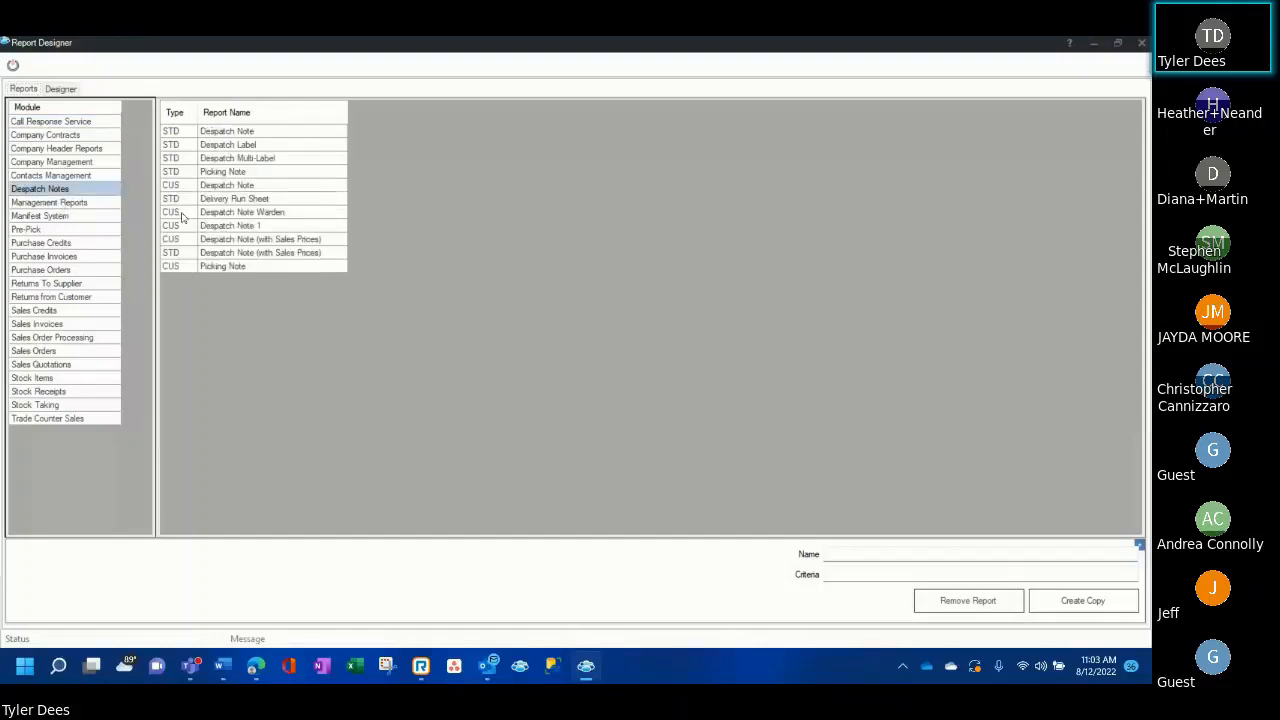
{"action": "left_click", "coordinate": [226, 186]}
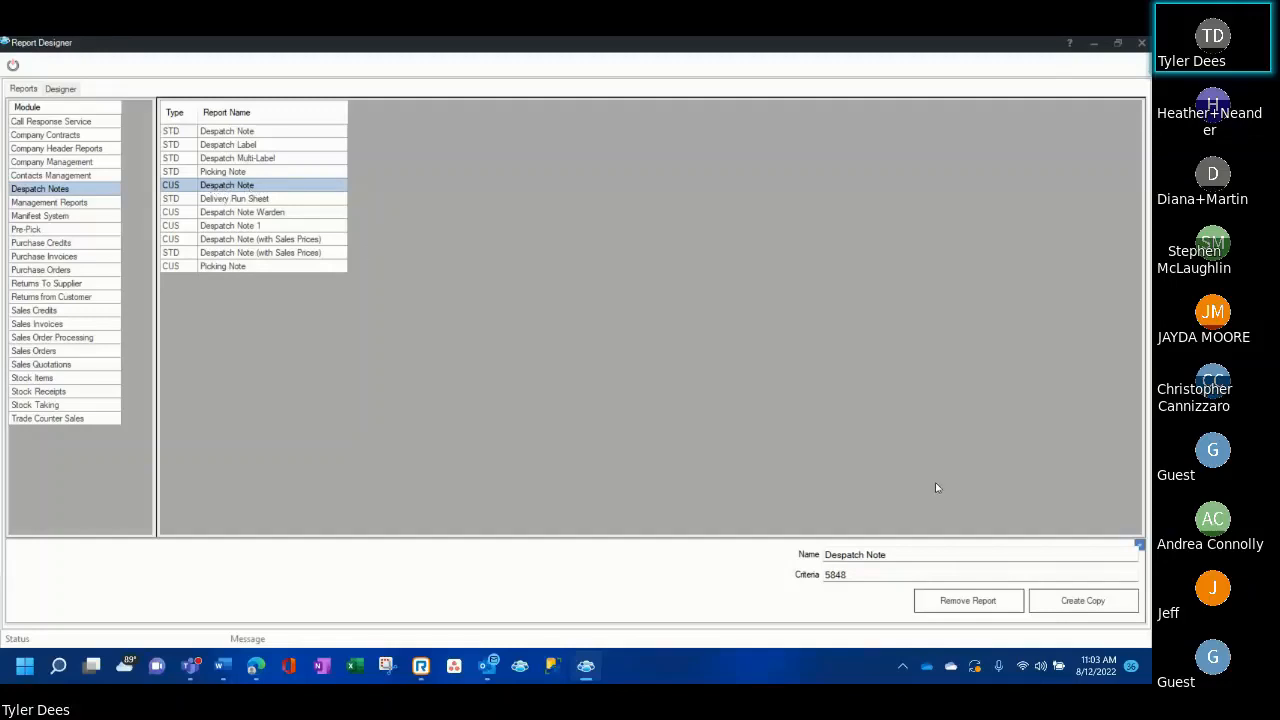
{"action": "left_click", "coordinate": [906, 555]}
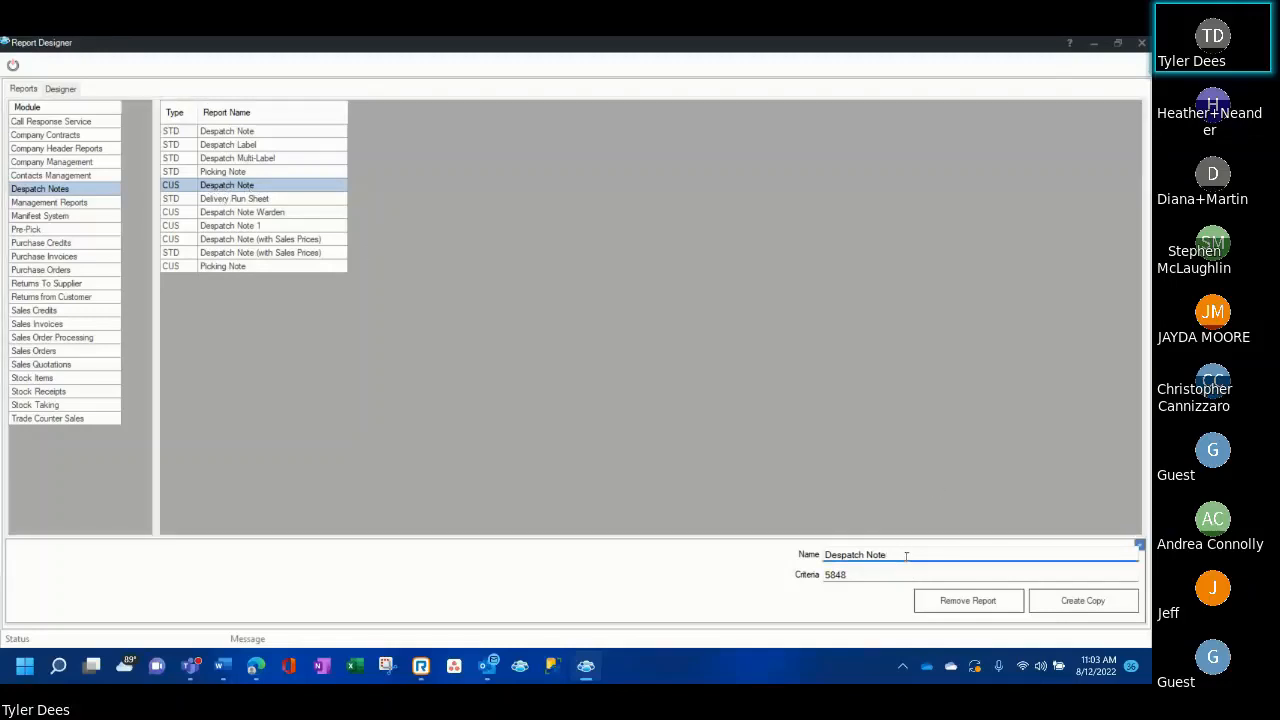
{"action": "type", "text": "FORUM"}
{"action": "left_click", "coordinate": [1110, 603]}
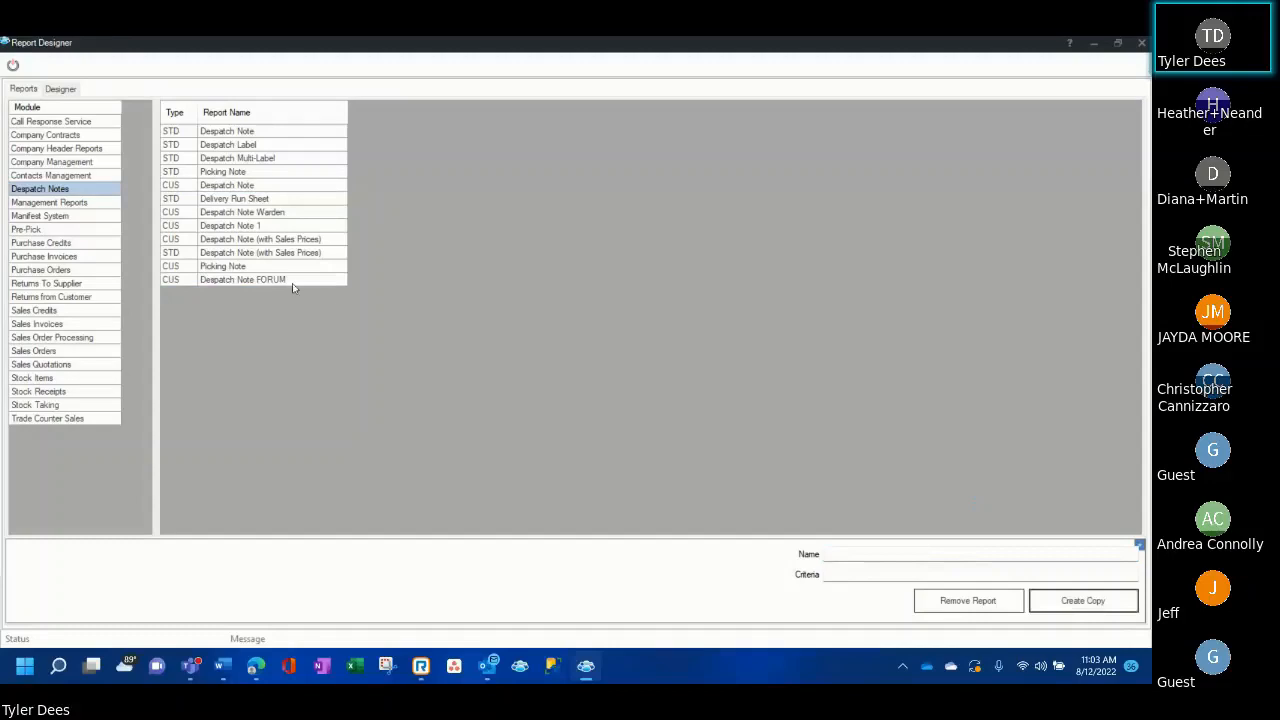
{"action": "double_click", "coordinate": [259, 281]}
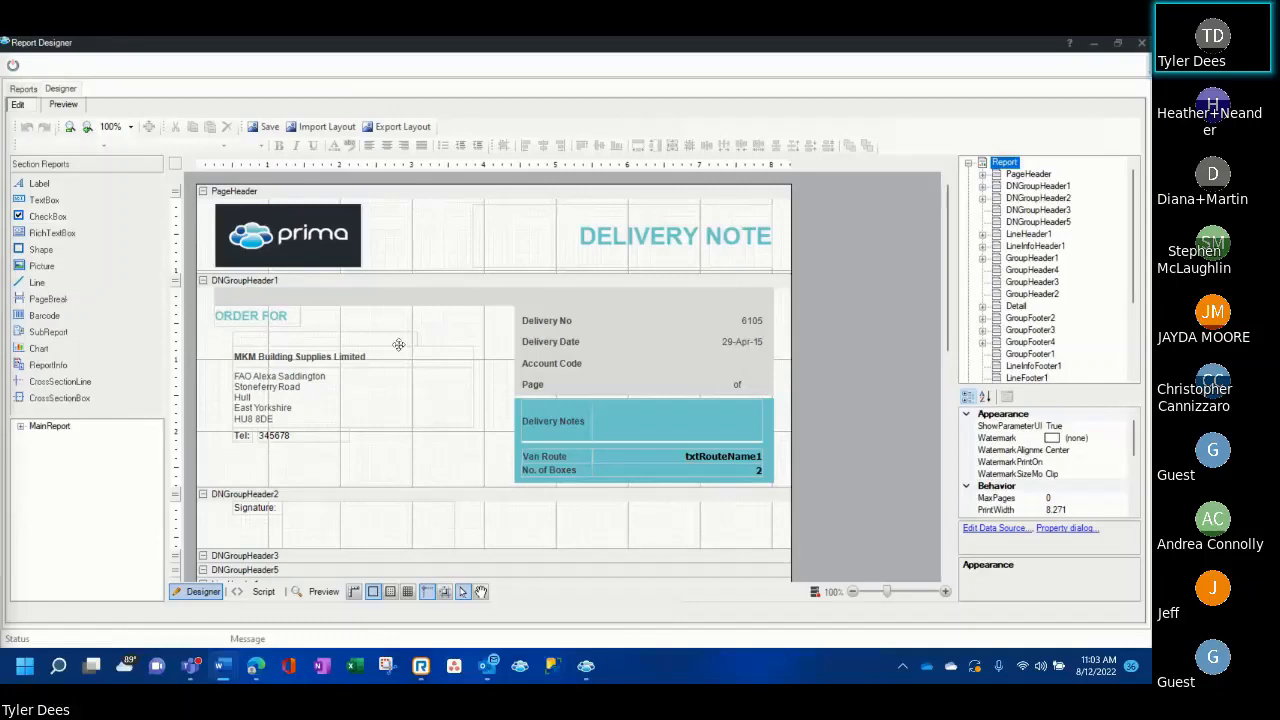
Select the customer address fields in DNGroupHeader1, undo the shift of the ORDER FOR label and return from the script to the layout.
{"action": "left_click", "coordinate": [220, 325]}
{"action": "left_click_drag", "start_coordinate": [222, 334], "coordinate": [494, 477]}
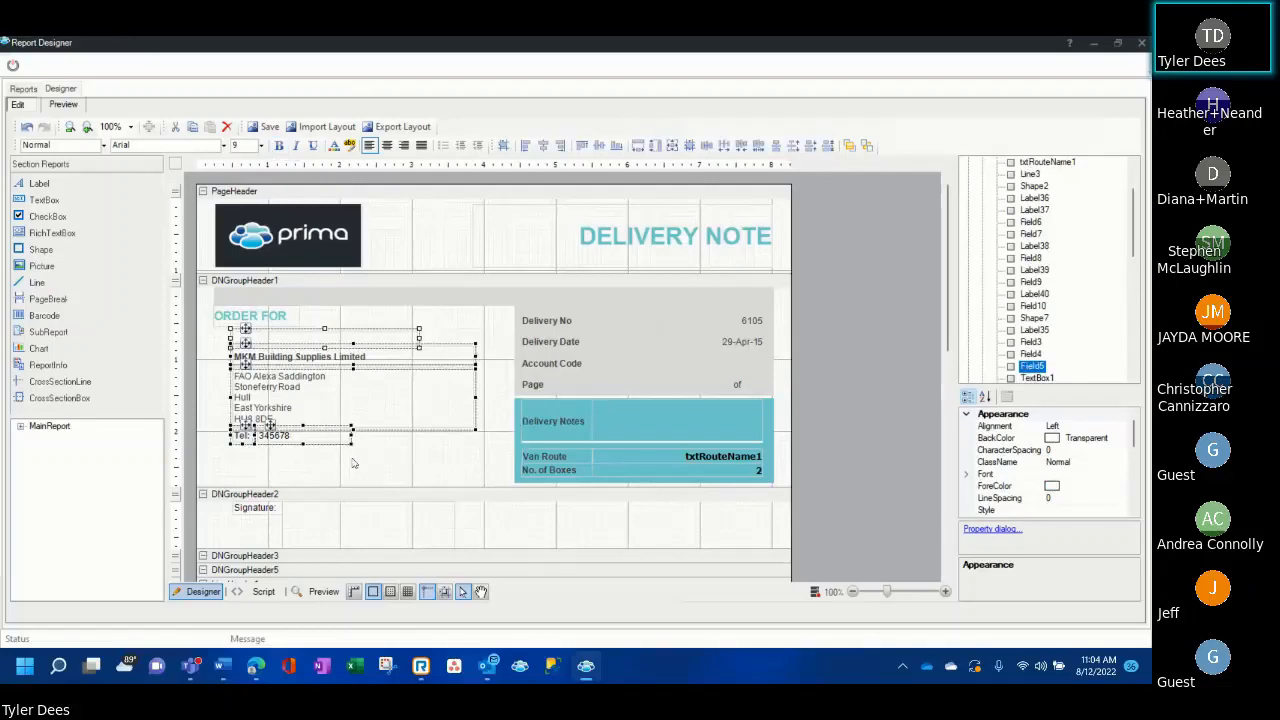
{"action": "left_click", "coordinate": [262, 478]}
{"action": "double_click", "coordinate": [441, 473]}
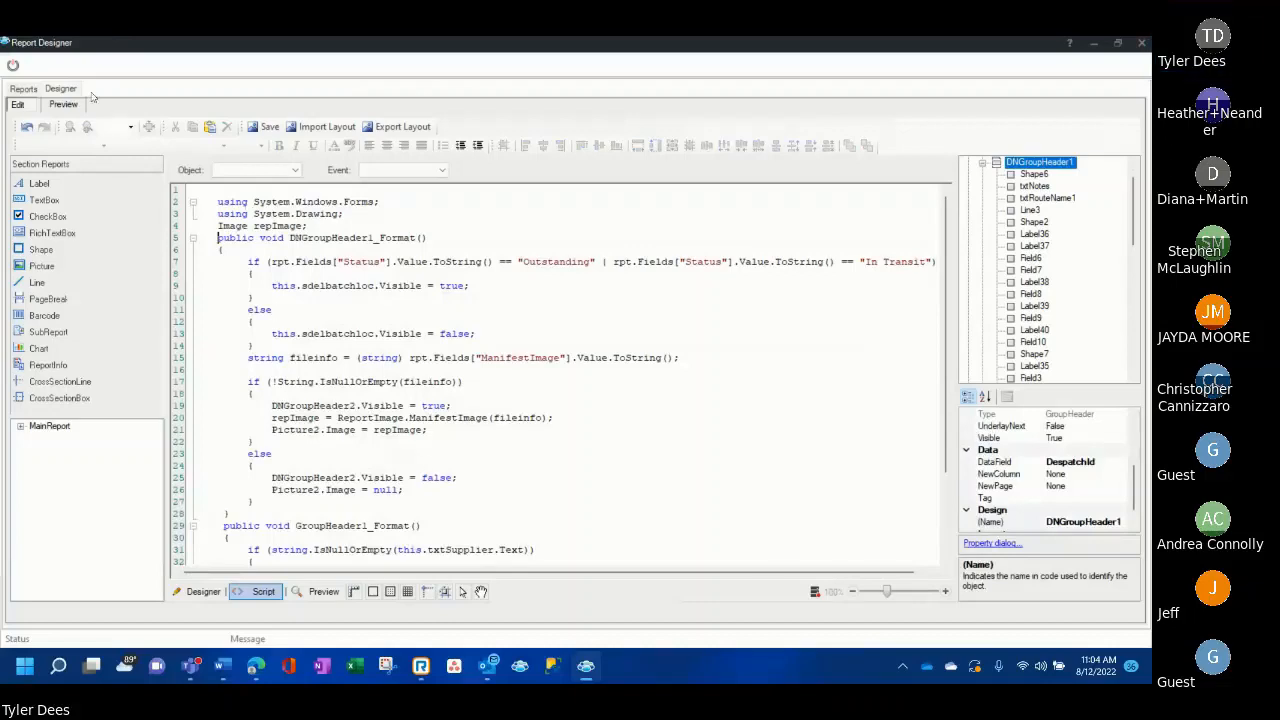
{"action": "left_click", "coordinate": [27, 128]}
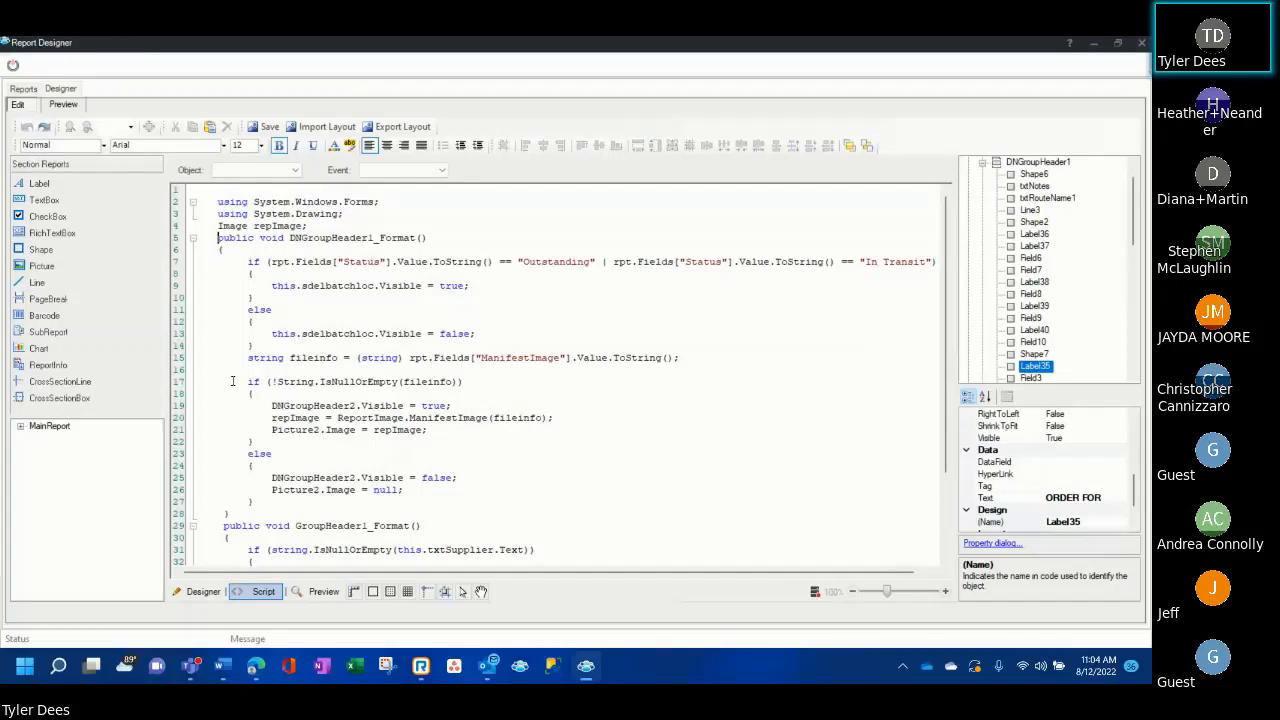
{"action": "left_click", "coordinate": [196, 592]}
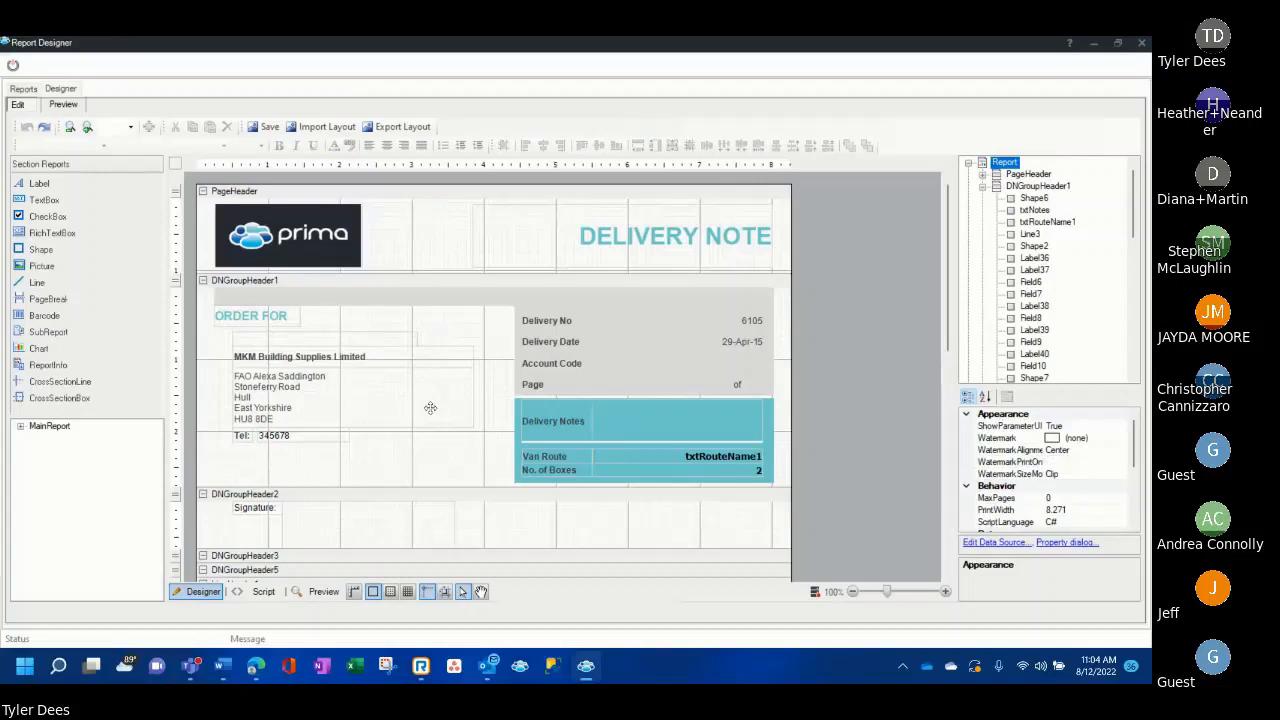
Duplicate the Ordered heading in LineHeader1 and place the copy just before the original, about 5.3 in across the section.
{"action": "scroll", "coordinate": [594, 483], "scroll_direction": "down", "scroll_amount": 2}
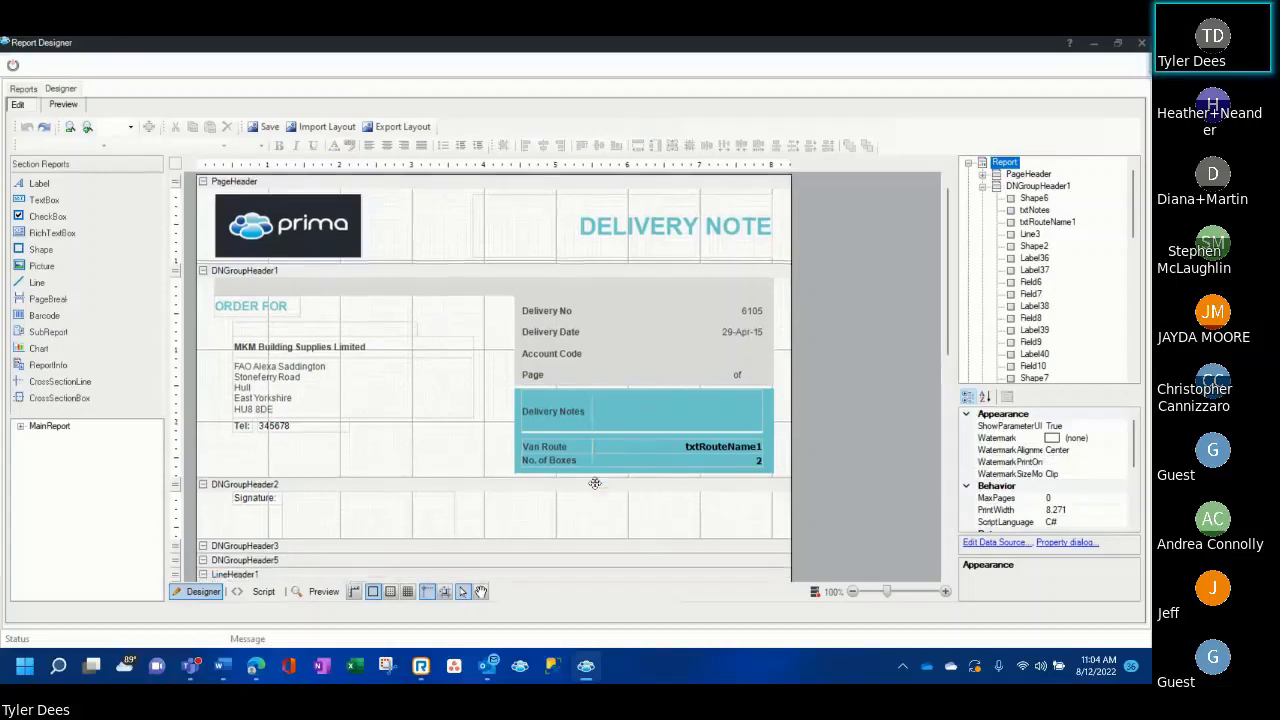
{"action": "scroll", "coordinate": [594, 483], "scroll_direction": "down", "scroll_amount": 1}
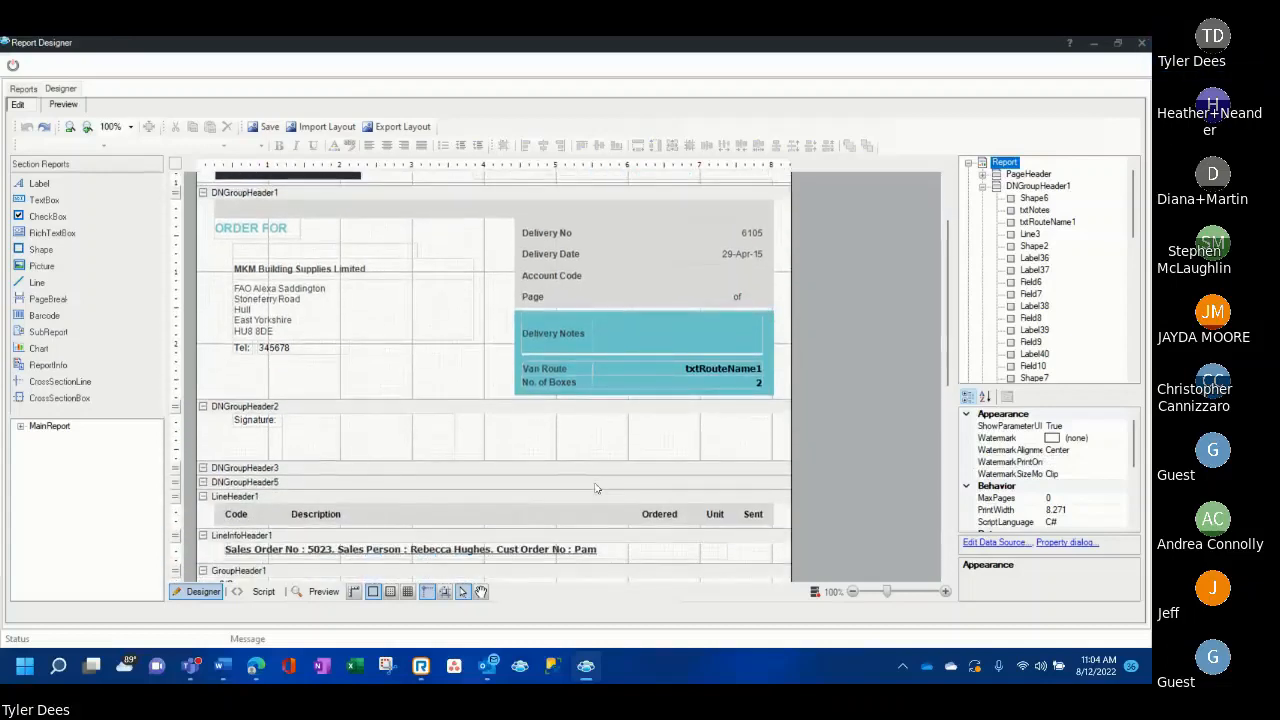
{"action": "scroll", "coordinate": [595, 487], "scroll_direction": "down", "scroll_amount": 1}
{"action": "left_click", "coordinate": [641, 468]}
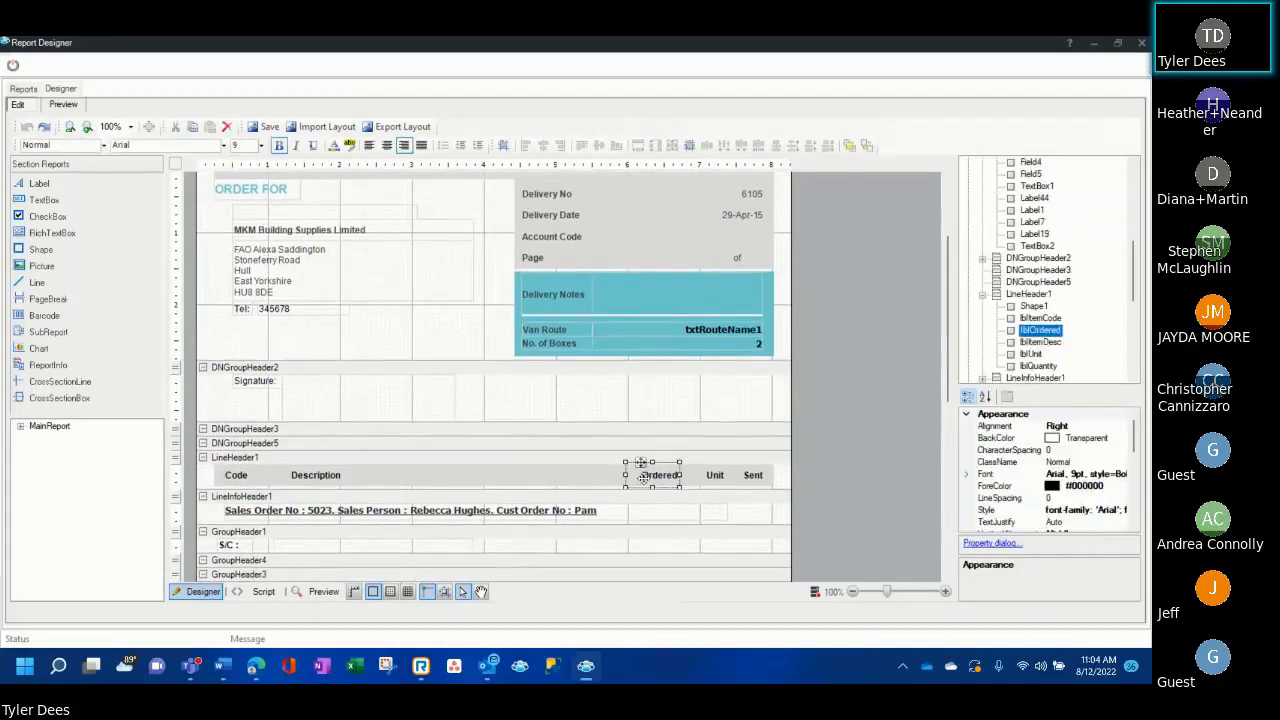
{"action": "left_click", "coordinate": [578, 475]}
{"action": "key", "text": "ctrl+v"}
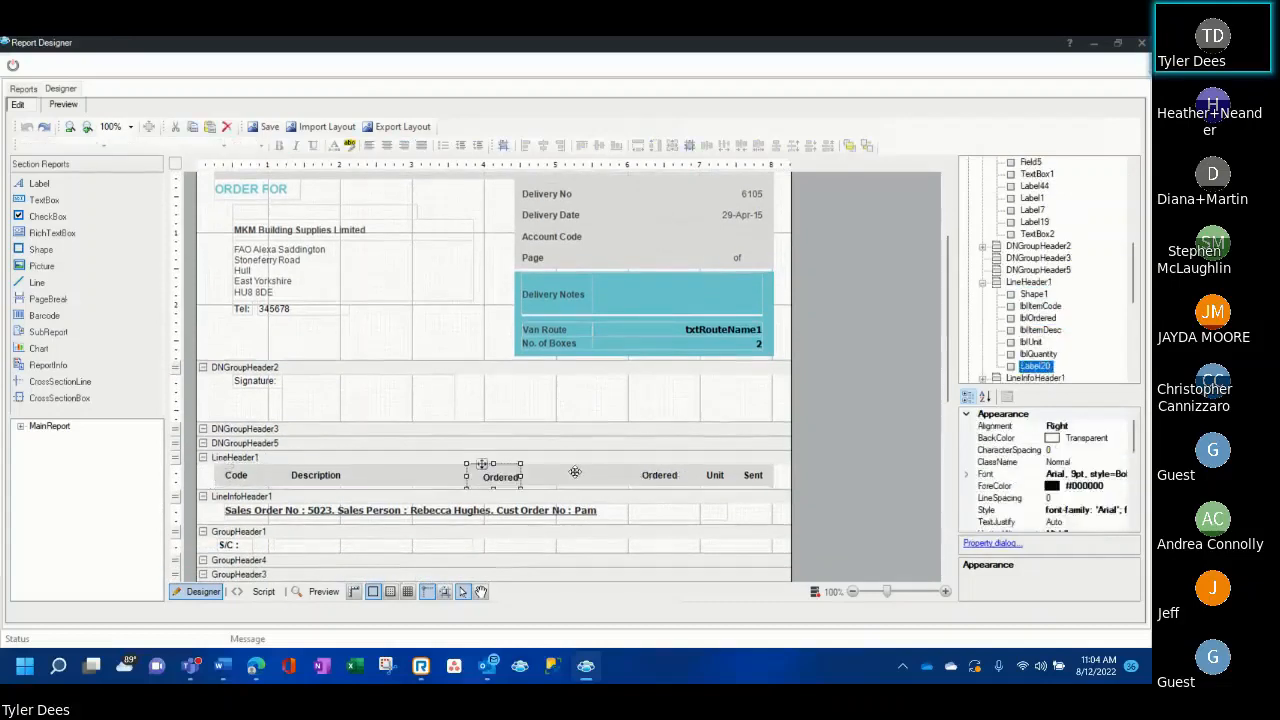
{"action": "left_click_drag", "start_coordinate": [476, 474], "coordinate": [587, 474]}
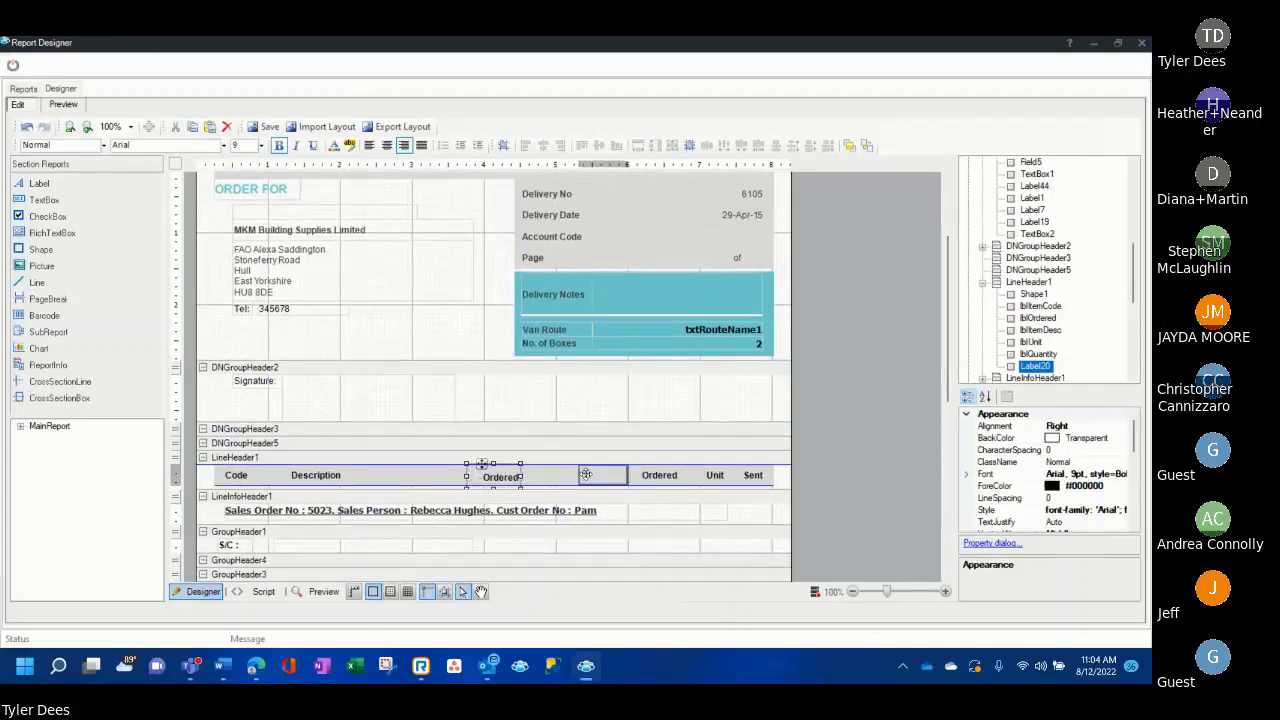
Change the duplicated heading's text to Bin Location and extend its left edge to about 5.17 in so it fits on one line.
{"action": "left_click", "coordinate": [1118, 486]}
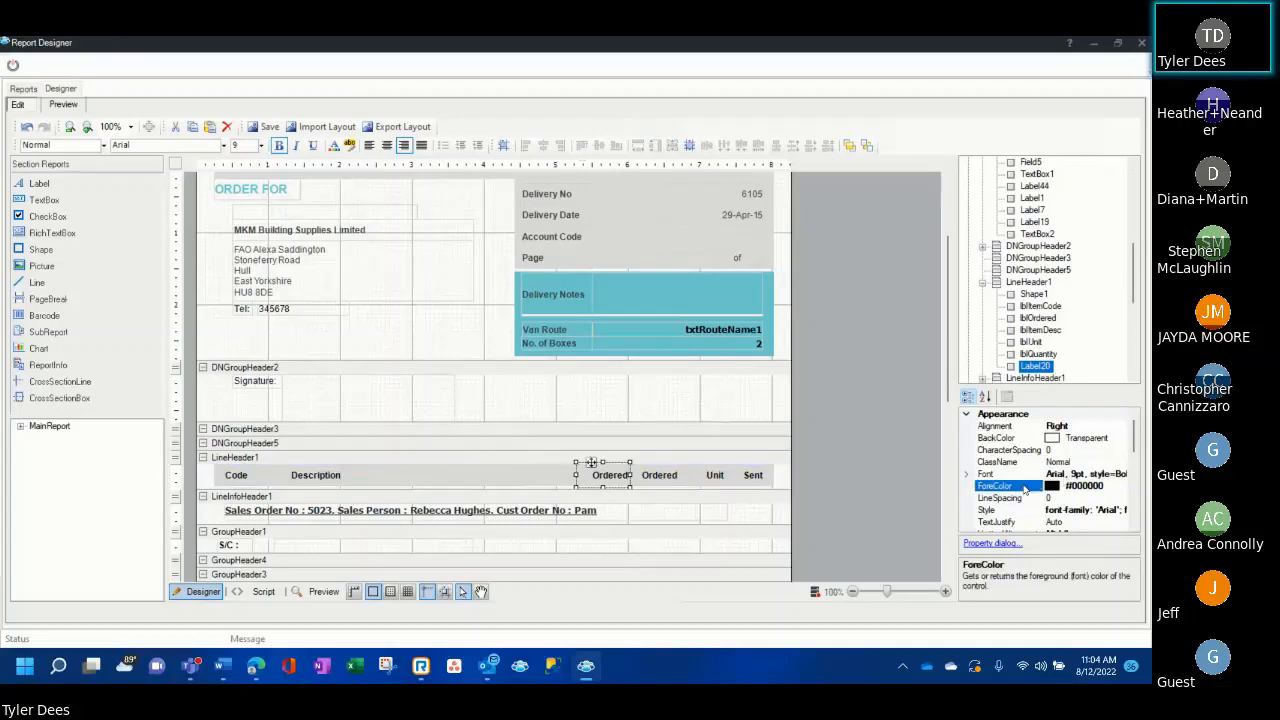
{"action": "scroll", "coordinate": [1024, 488], "scroll_direction": "down", "scroll_amount": 5}
{"action": "scroll", "coordinate": [1024, 488], "scroll_direction": "down", "scroll_amount": 1}
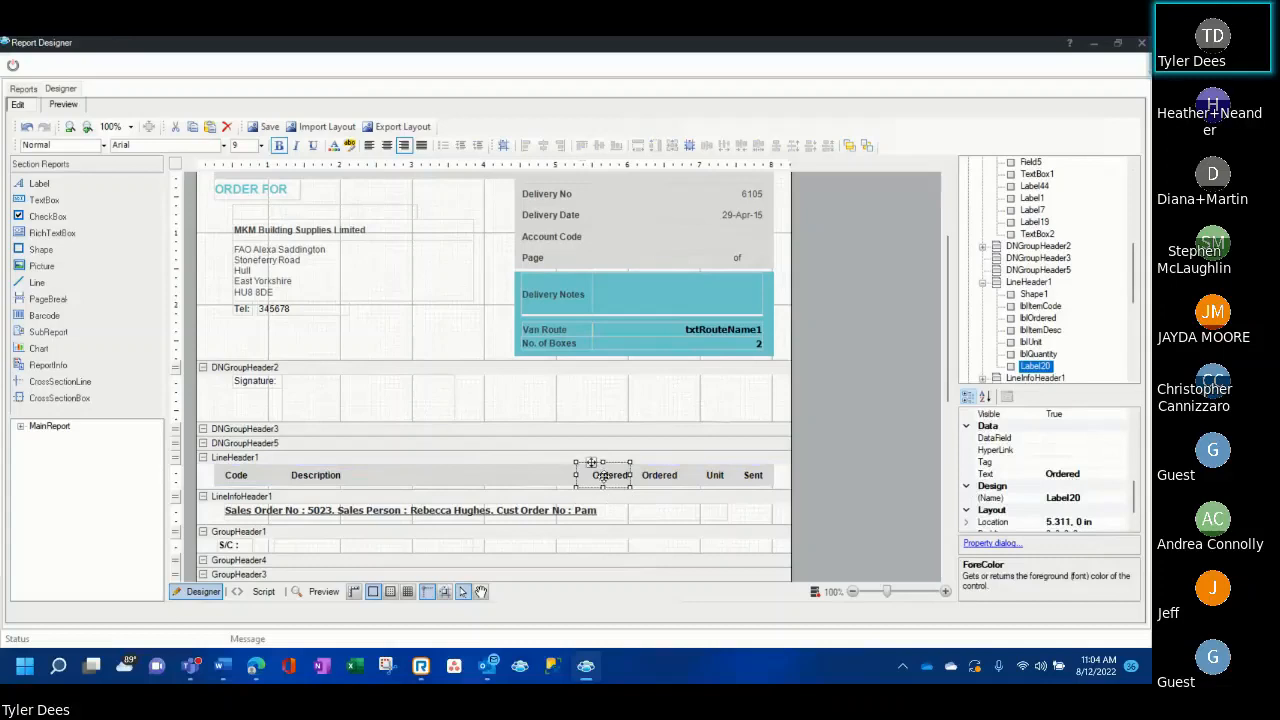
{"action": "double_click", "coordinate": [603, 476]}
{"action": "type", "text": "B"}
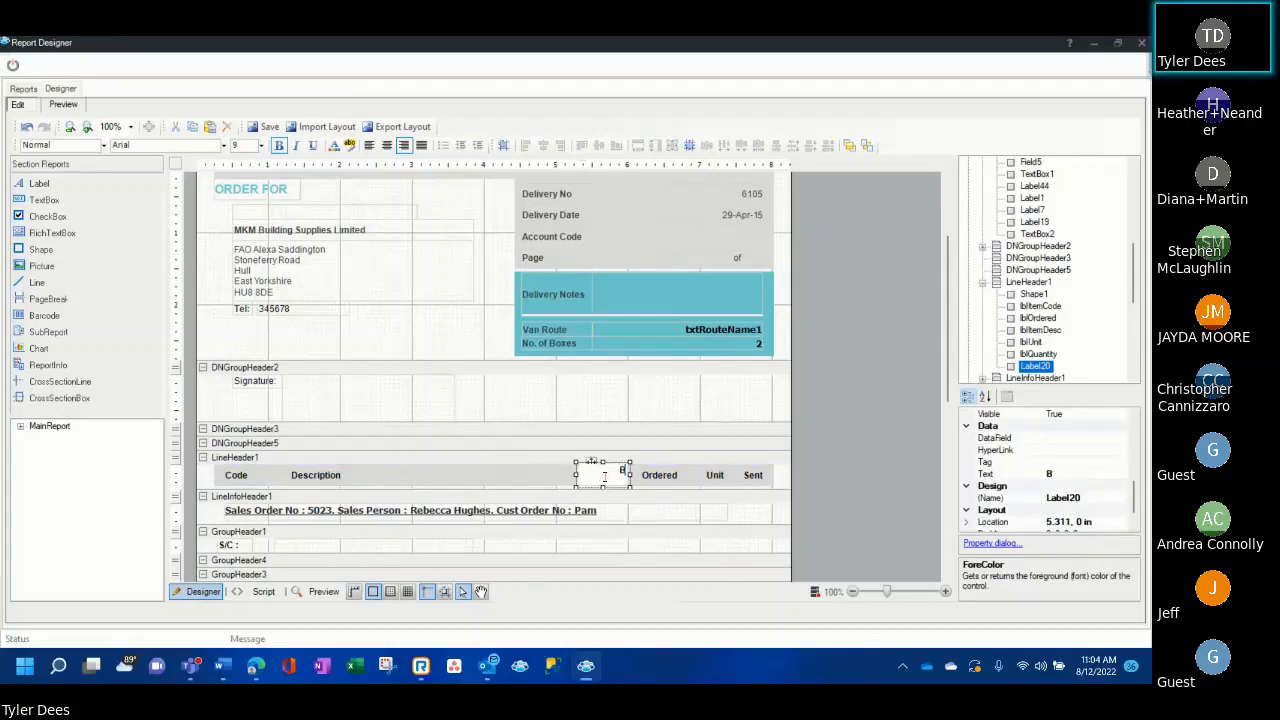
{"action": "type", "text": "in Location"}
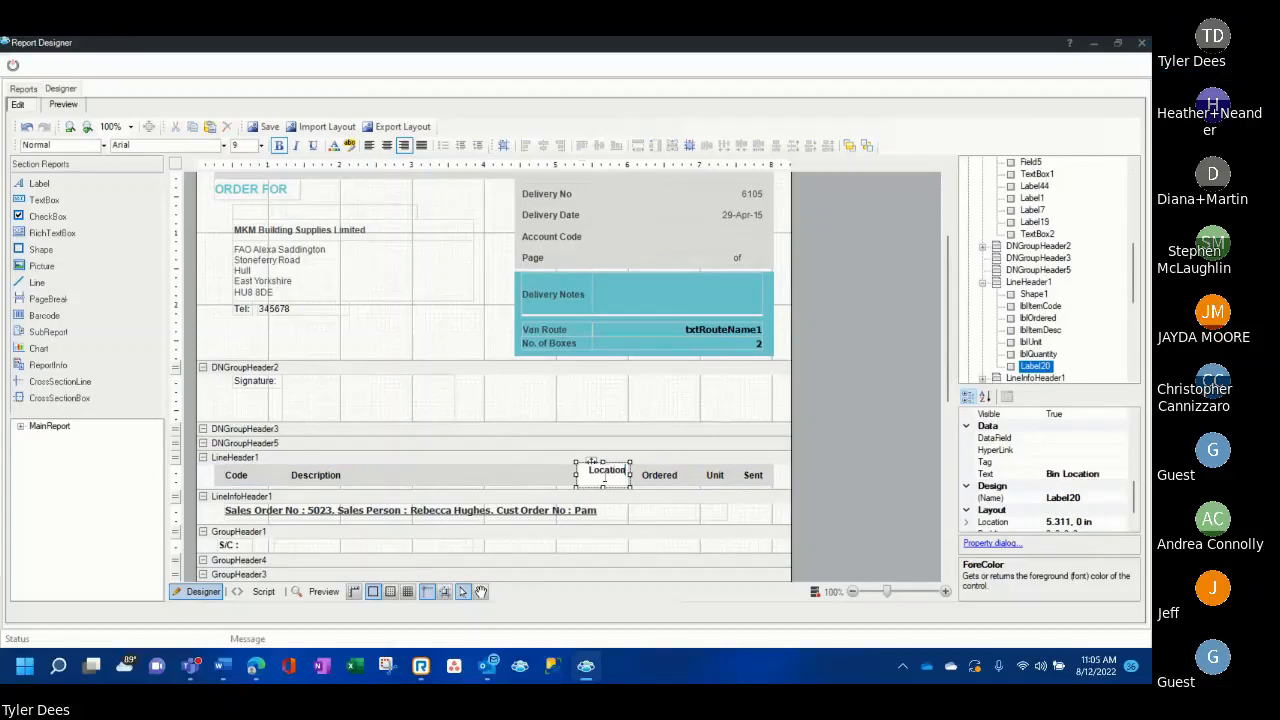
{"action": "left_click", "coordinate": [576, 478]}
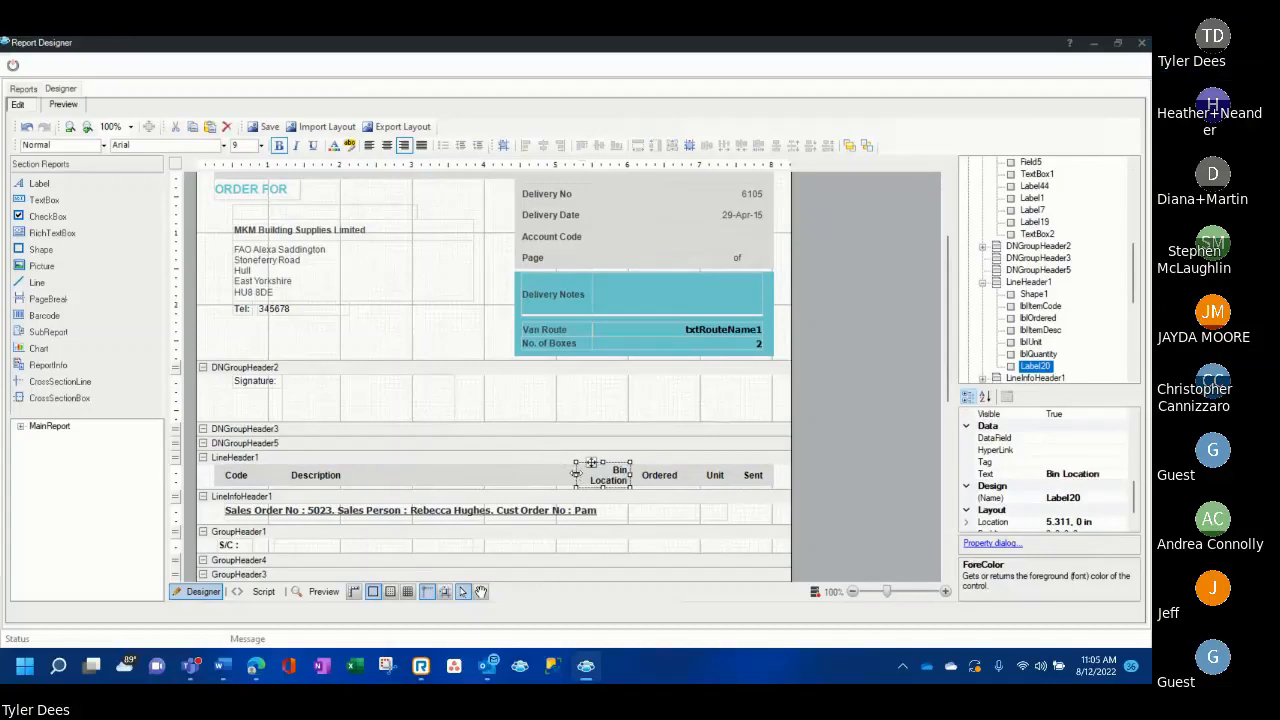
{"action": "left_click_drag", "start_coordinate": [576, 478], "coordinate": [565, 474]}
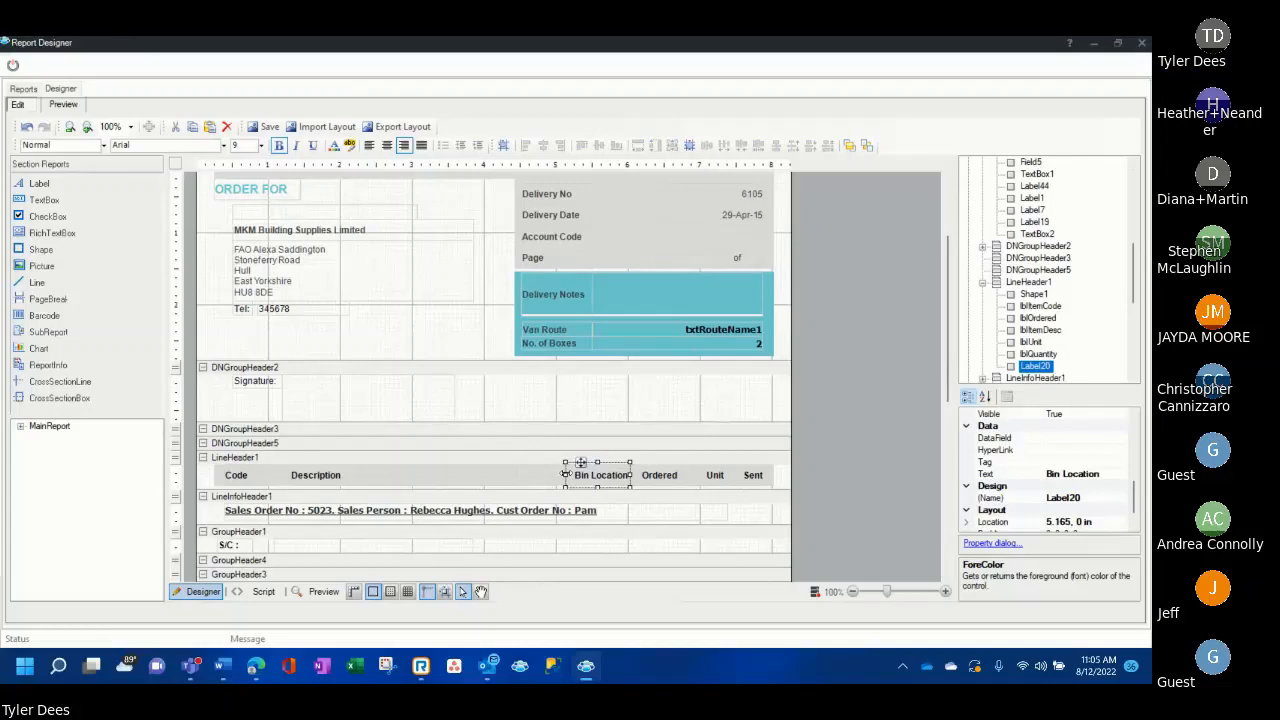
Replace the logo picture in the PageHeader with the Dees_Logo image from the Pictures folder.
{"action": "left_click", "coordinate": [520, 478]}
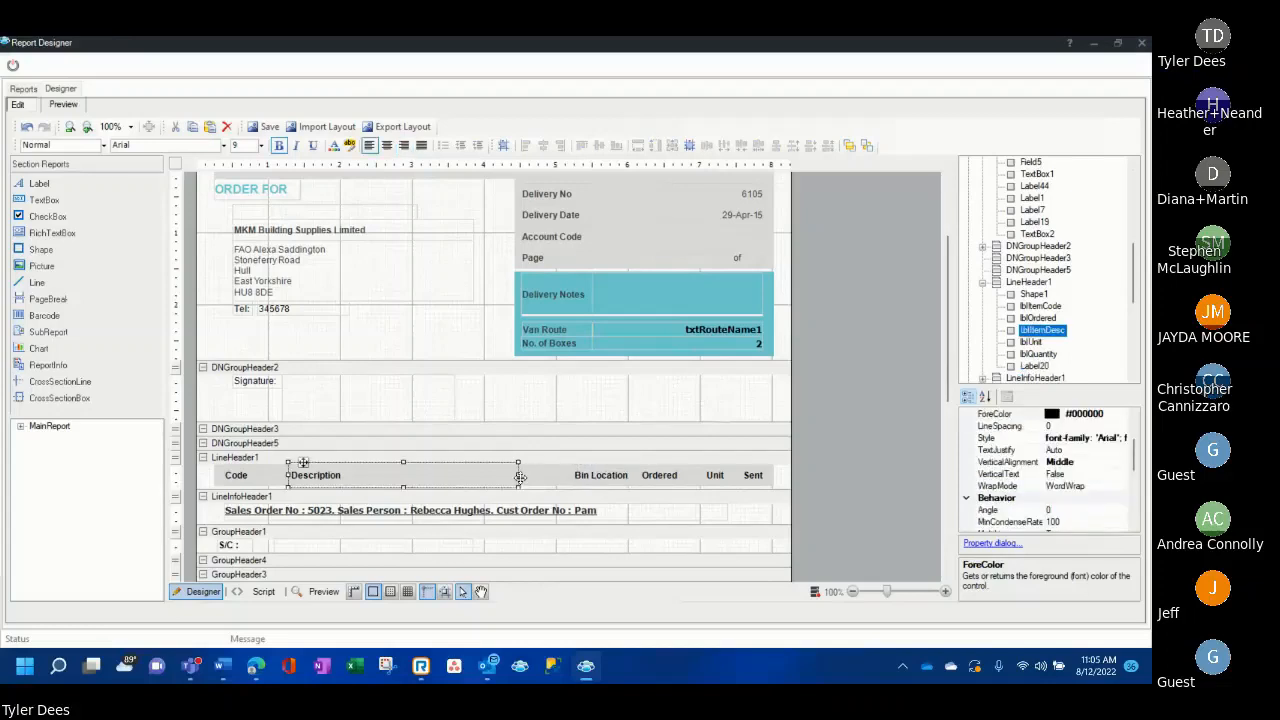
{"action": "scroll", "coordinate": [437, 477], "scroll_direction": "up", "scroll_amount": 4}
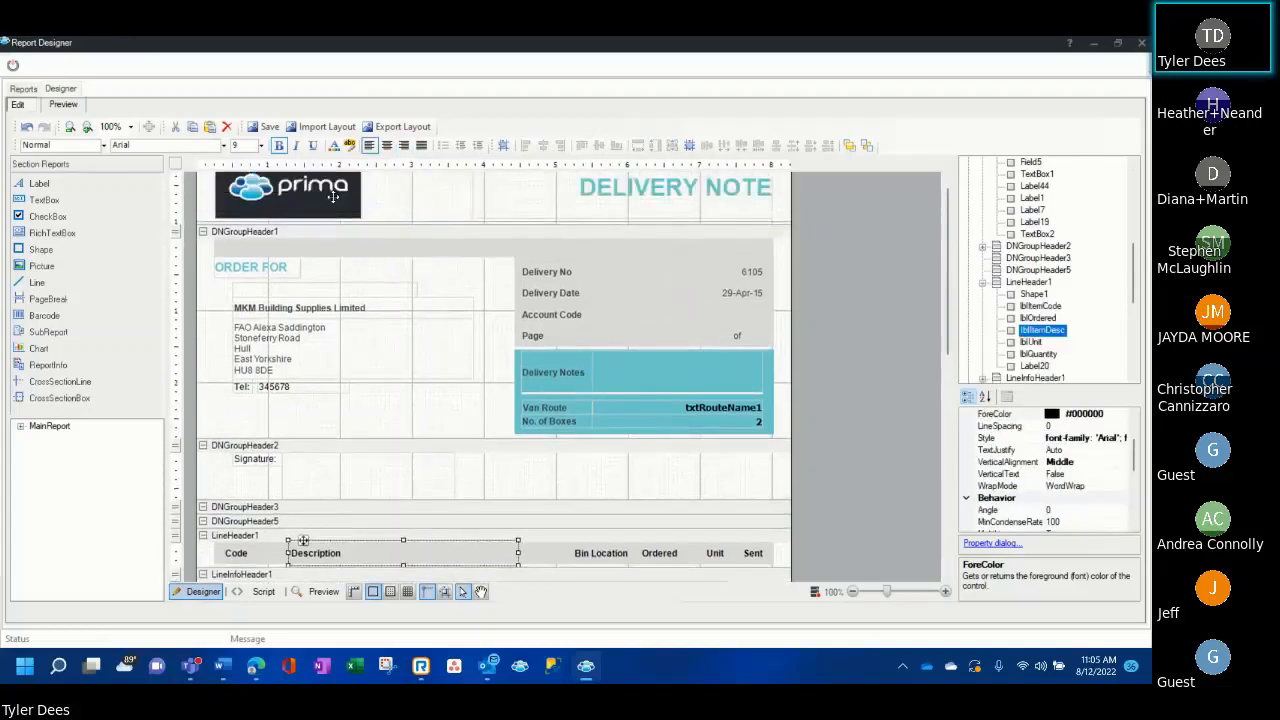
{"action": "scroll", "coordinate": [333, 197], "scroll_direction": "up", "scroll_amount": 2}
{"action": "left_click", "coordinate": [306, 221]}
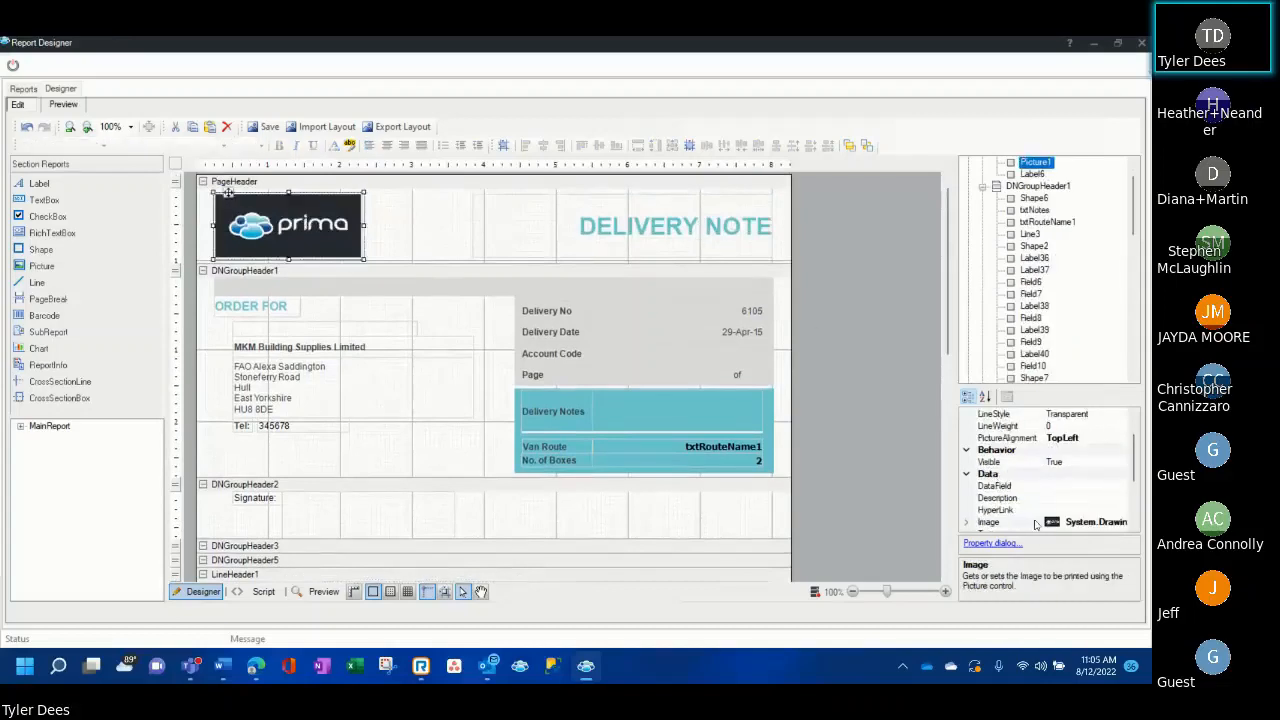
{"action": "scroll", "coordinate": [1040, 520], "scroll_direction": "down", "scroll_amount": 2}
{"action": "left_click", "coordinate": [1086, 475]}
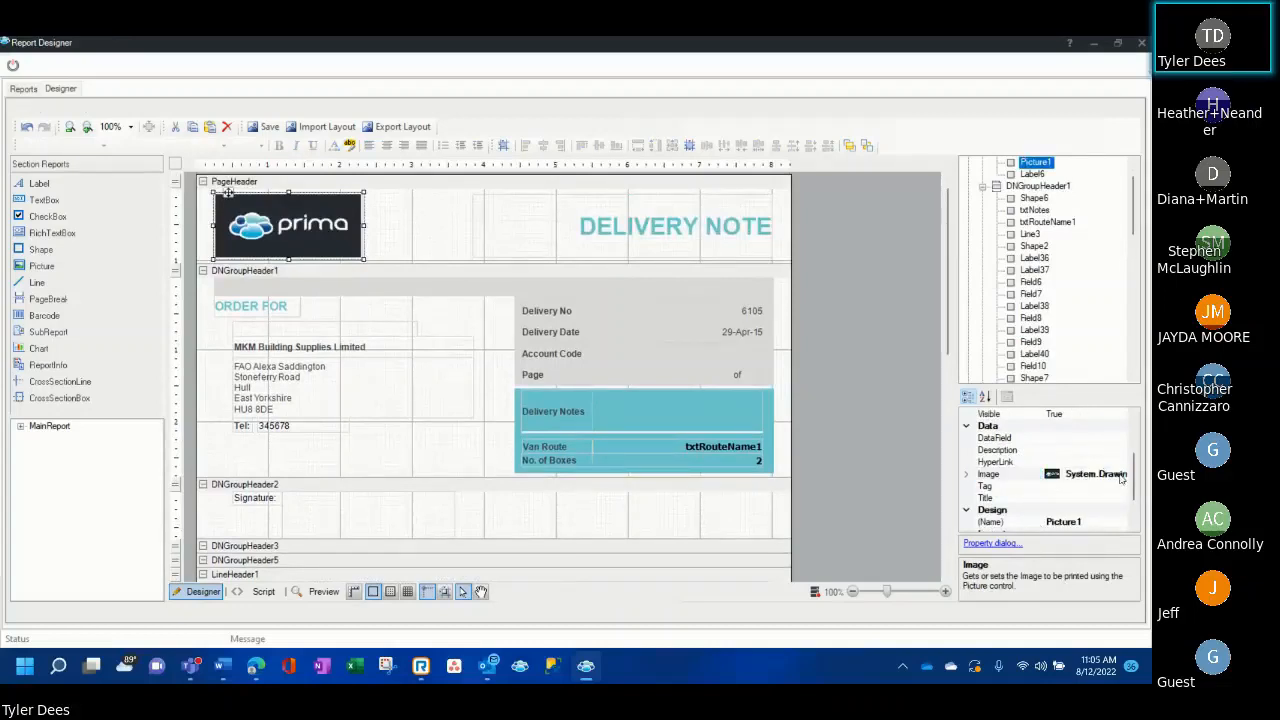
{"action": "left_click", "coordinate": [1120, 477]}
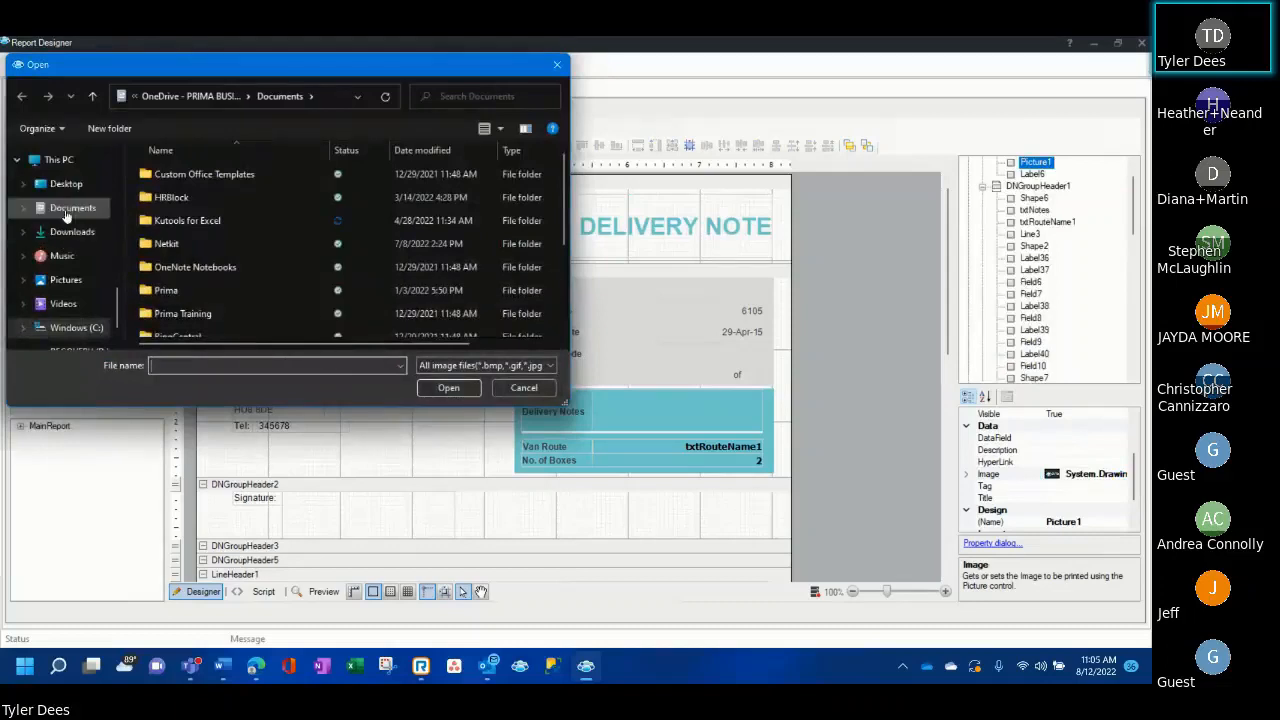
{"action": "left_click", "coordinate": [66, 279]}
{"action": "left_click", "coordinate": [176, 267]}
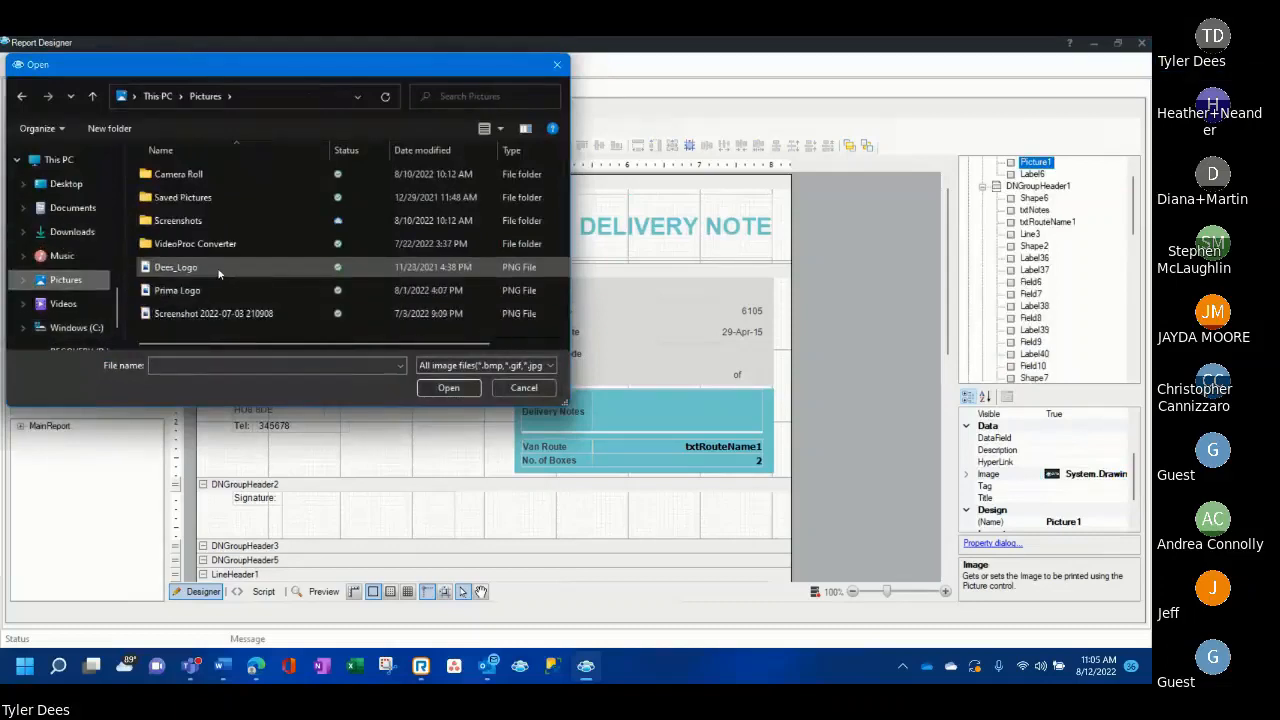
{"action": "left_click", "coordinate": [468, 389]}
Set the size mode of the PageHeader logo to Stretch so the image fills its frame.
{"action": "left_click", "coordinate": [1080, 473]}
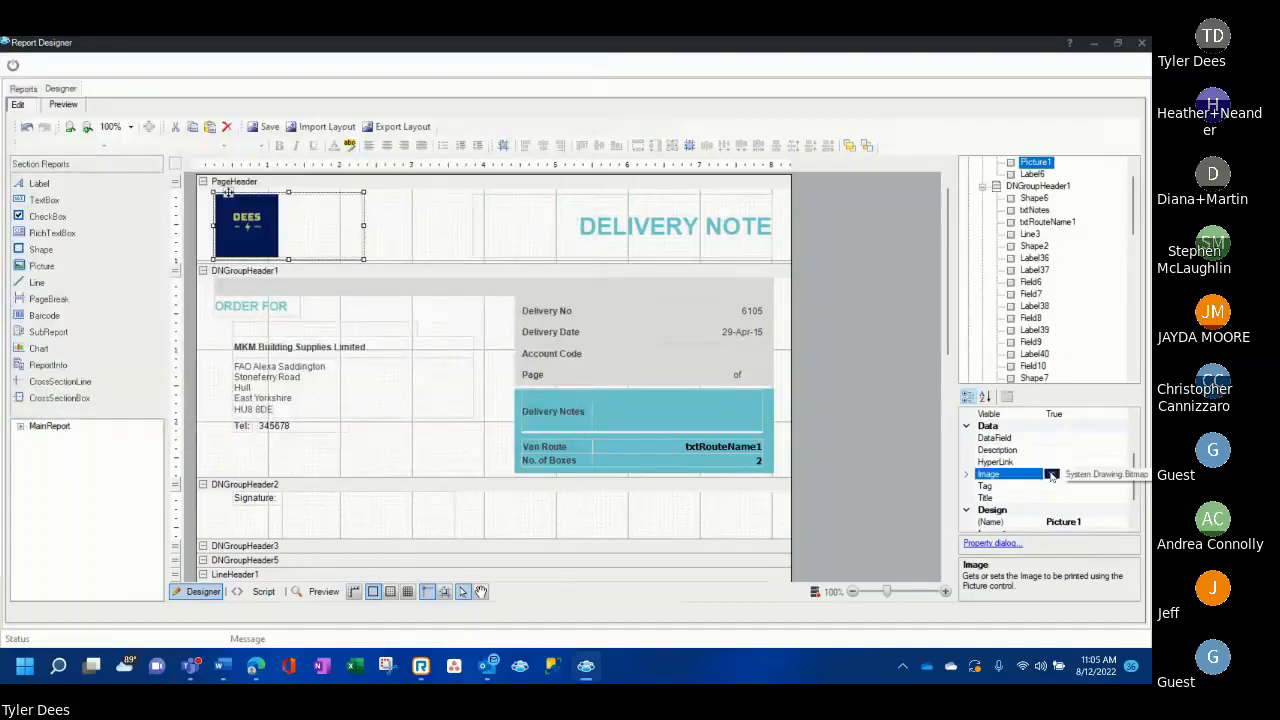
{"action": "scroll", "coordinate": [1085, 490], "scroll_direction": "down", "scroll_amount": 2}
{"action": "left_click", "coordinate": [1089, 522]}
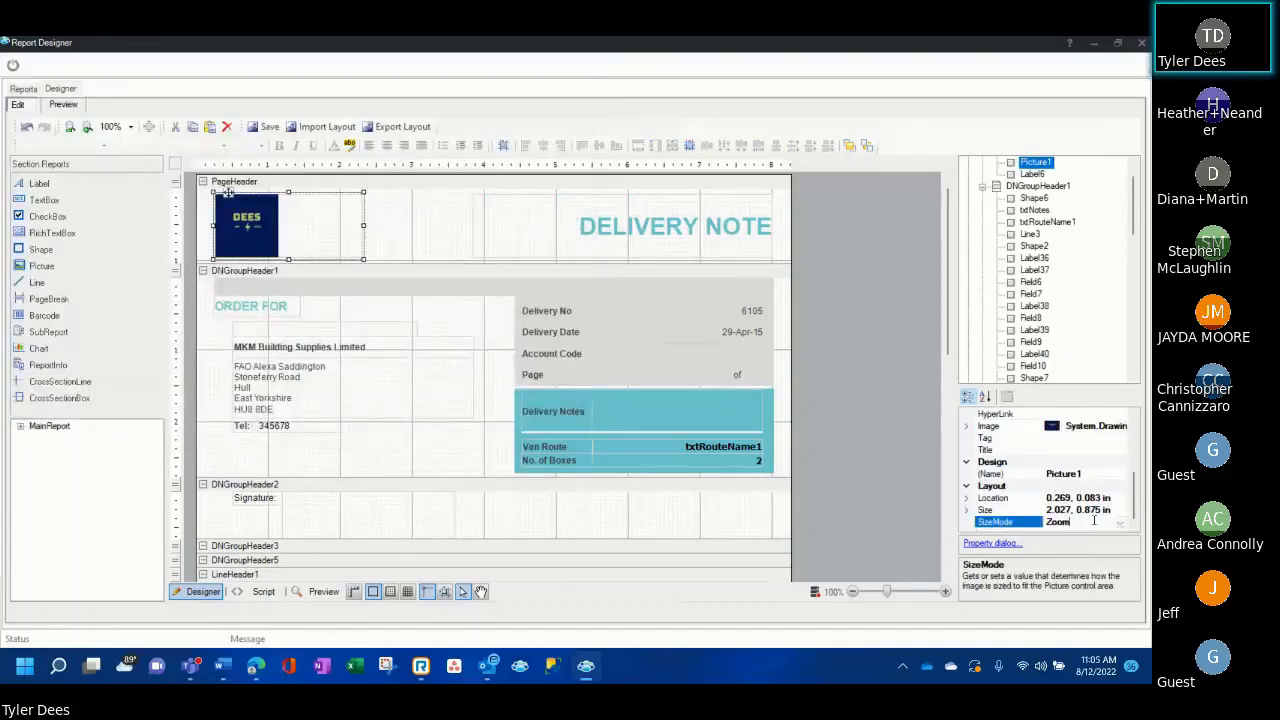
{"action": "left_click", "coordinate": [1121, 522]}
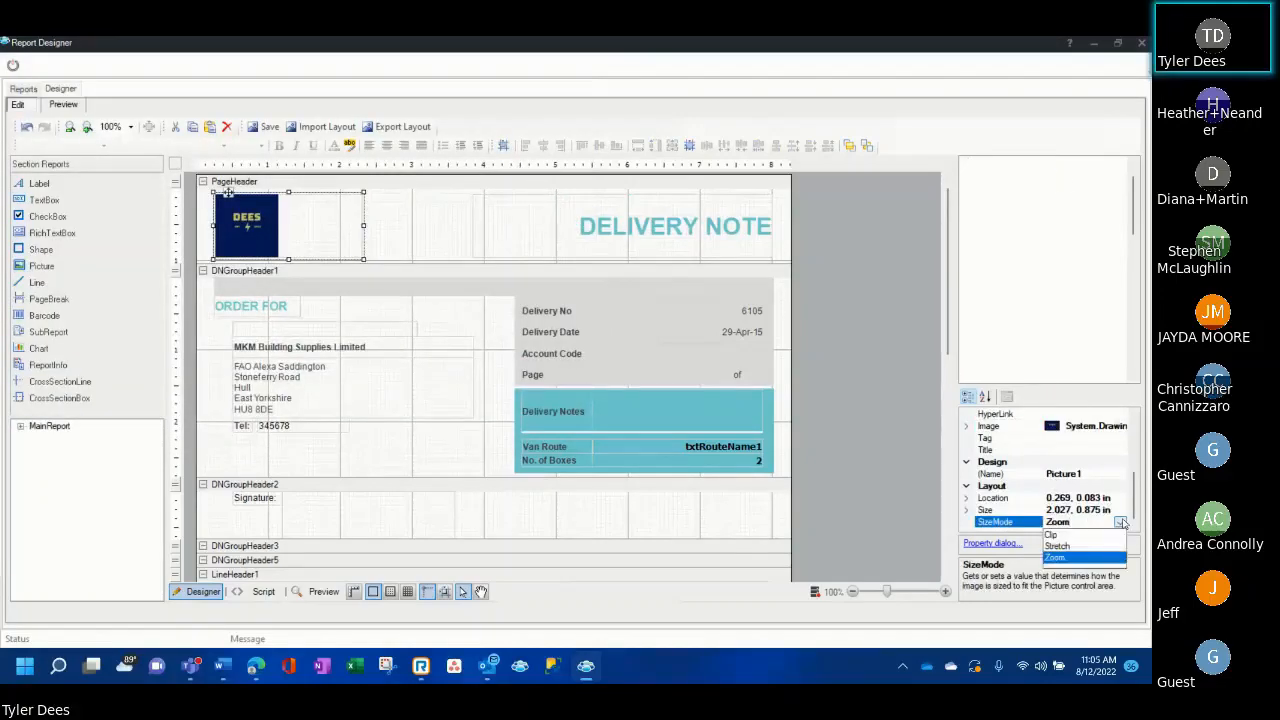
{"action": "left_click", "coordinate": [1058, 546]}
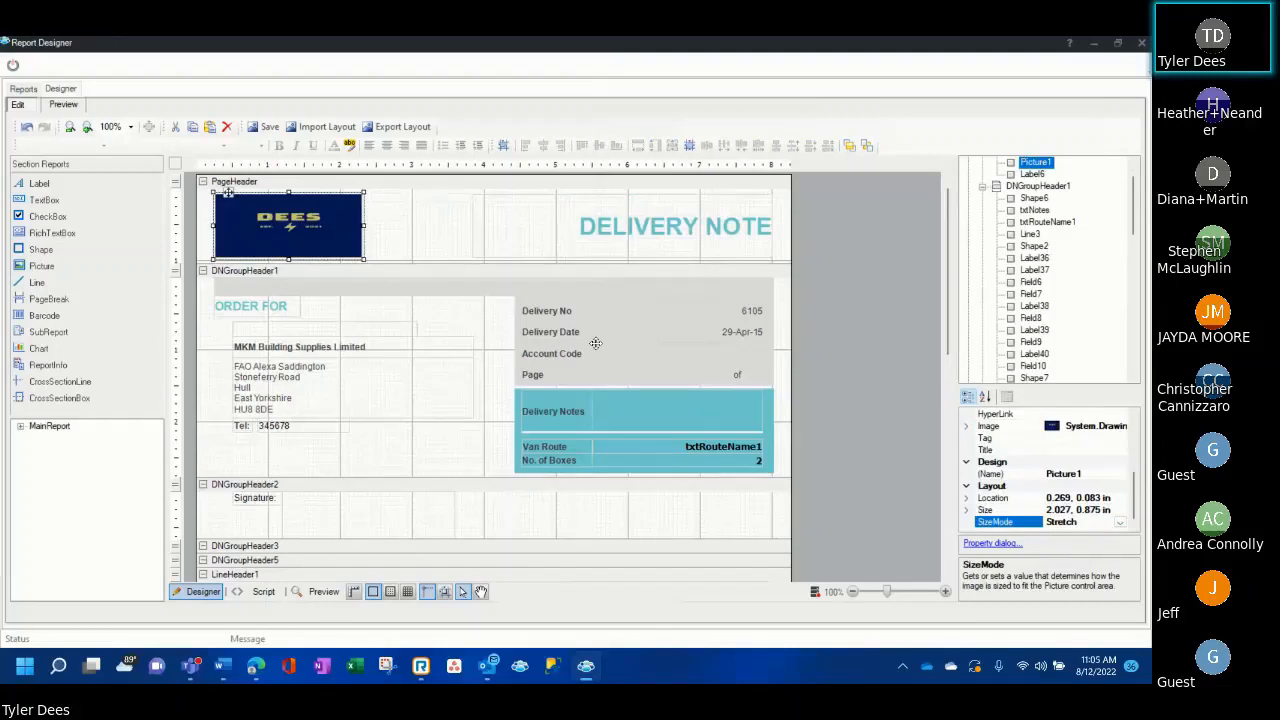
Select the DELIVERY NOTE title in the PageHeader and examine its data and appearance properties.
{"action": "key", "text": "alt+Tab"}
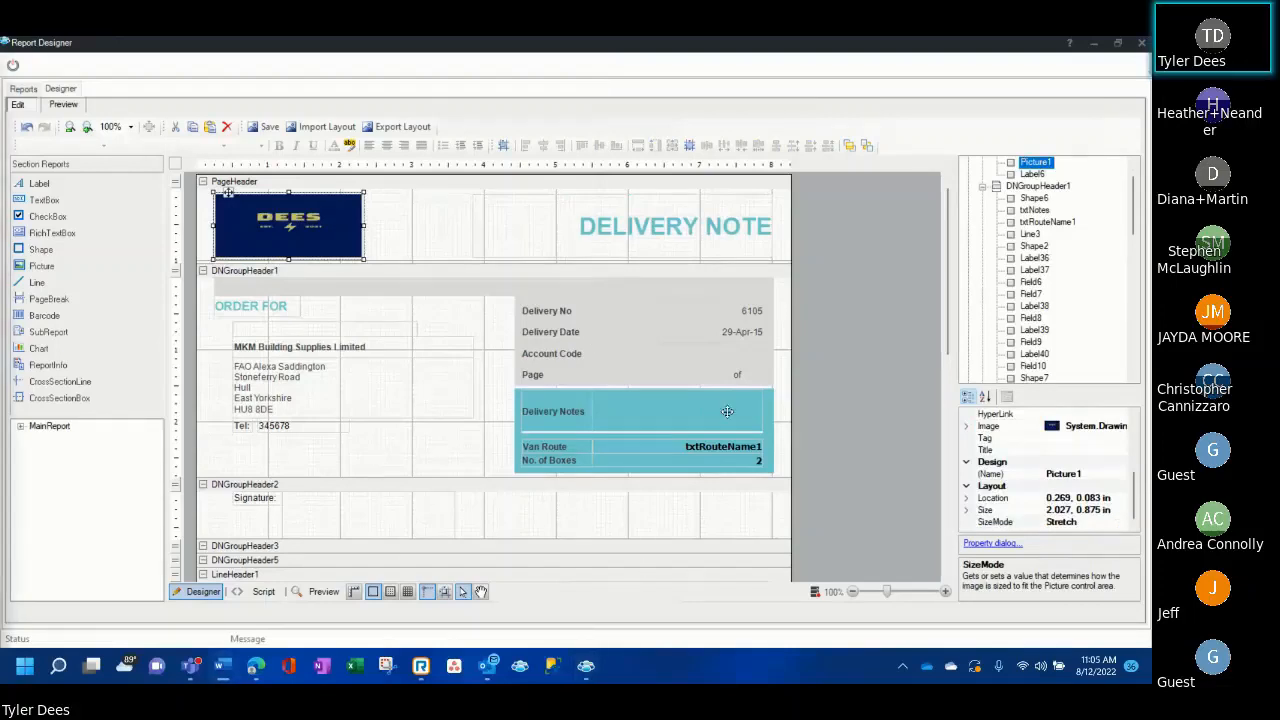
{"action": "left_click", "coordinate": [674, 233]}
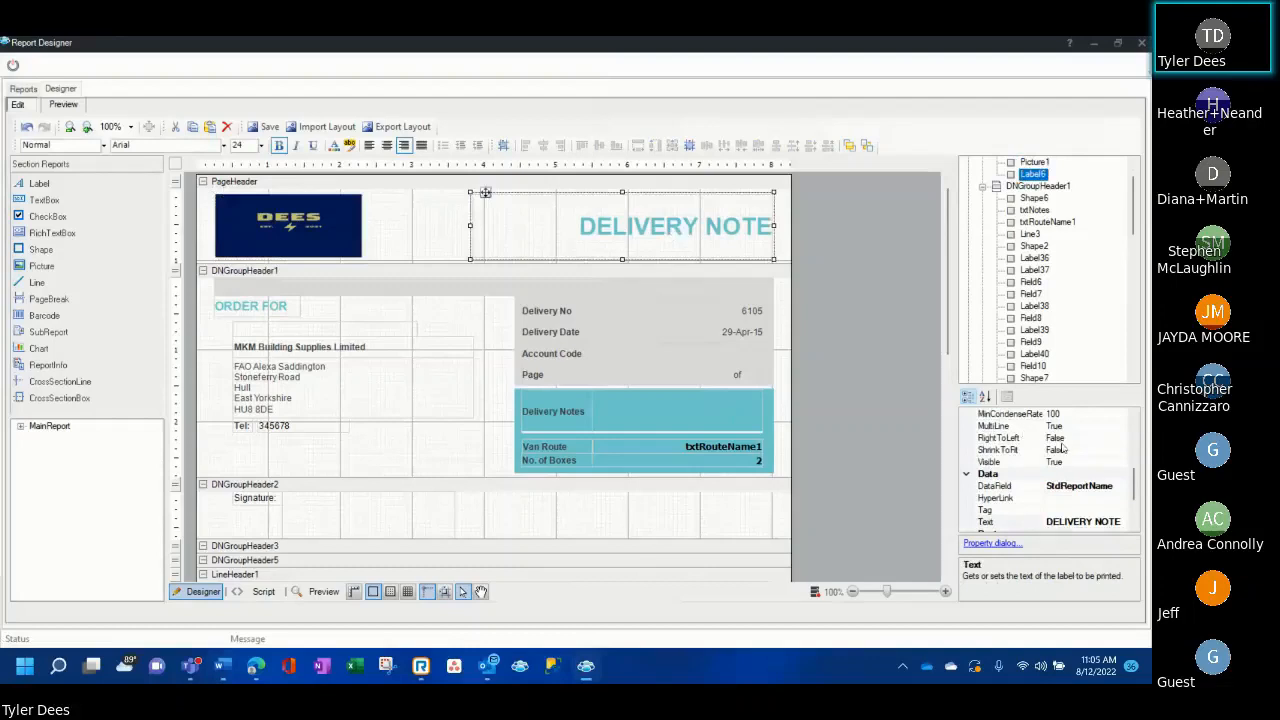
{"action": "scroll", "coordinate": [1065, 455], "scroll_direction": "up", "scroll_amount": 5}
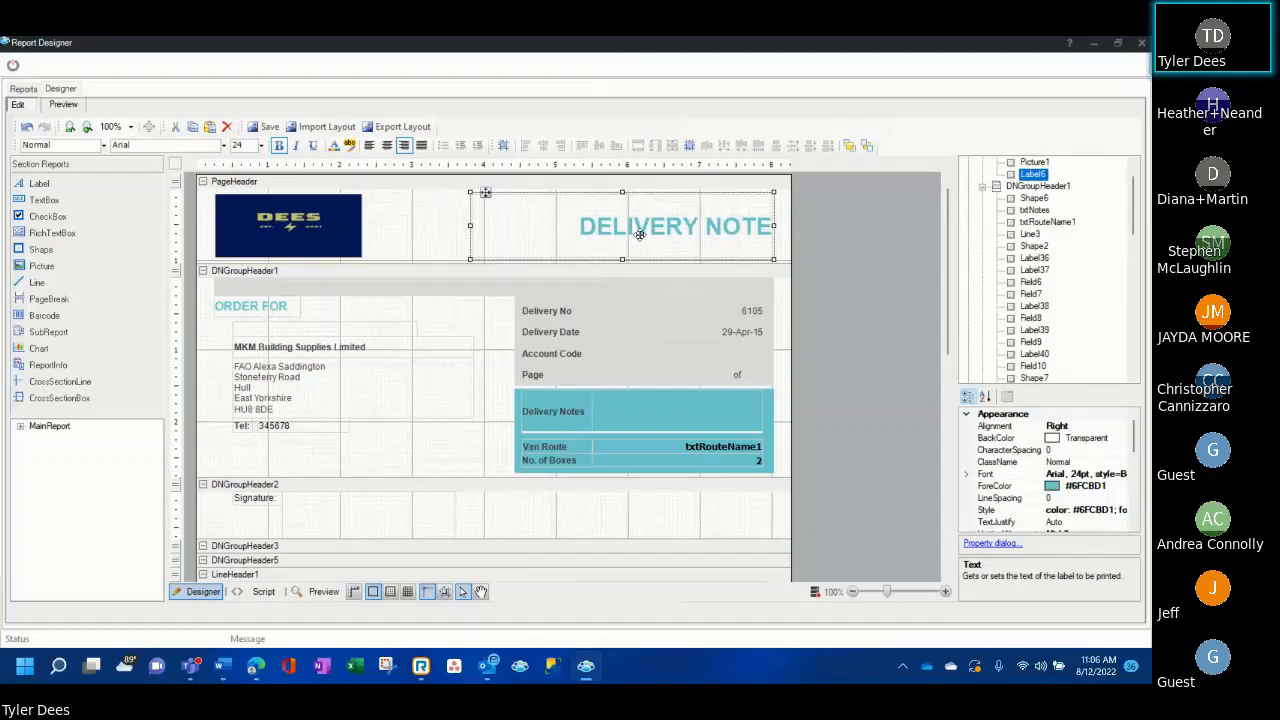
Select the Delivery Date value in DNGroupHeader1 and examine its data field, text and output format properties.
{"action": "left_click", "coordinate": [549, 332]}
{"action": "left_click", "coordinate": [740, 332]}
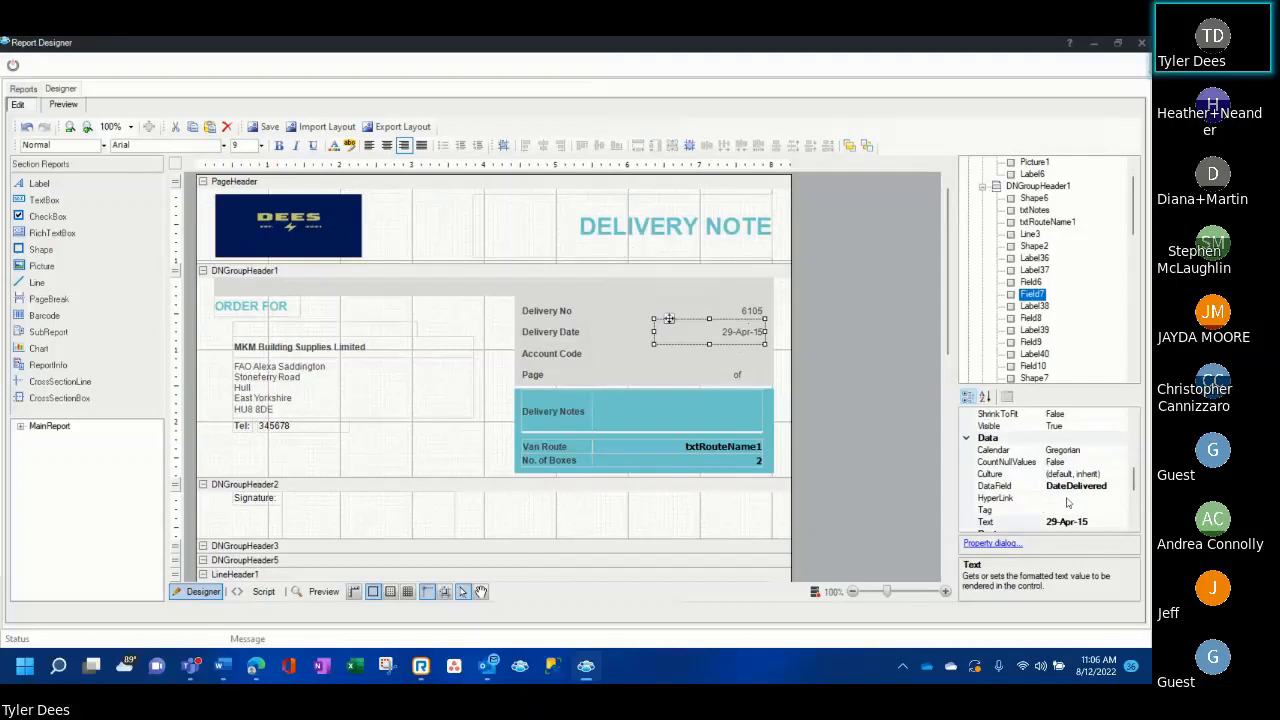
{"action": "scroll", "coordinate": [1067, 500], "scroll_direction": "down", "scroll_amount": 2}
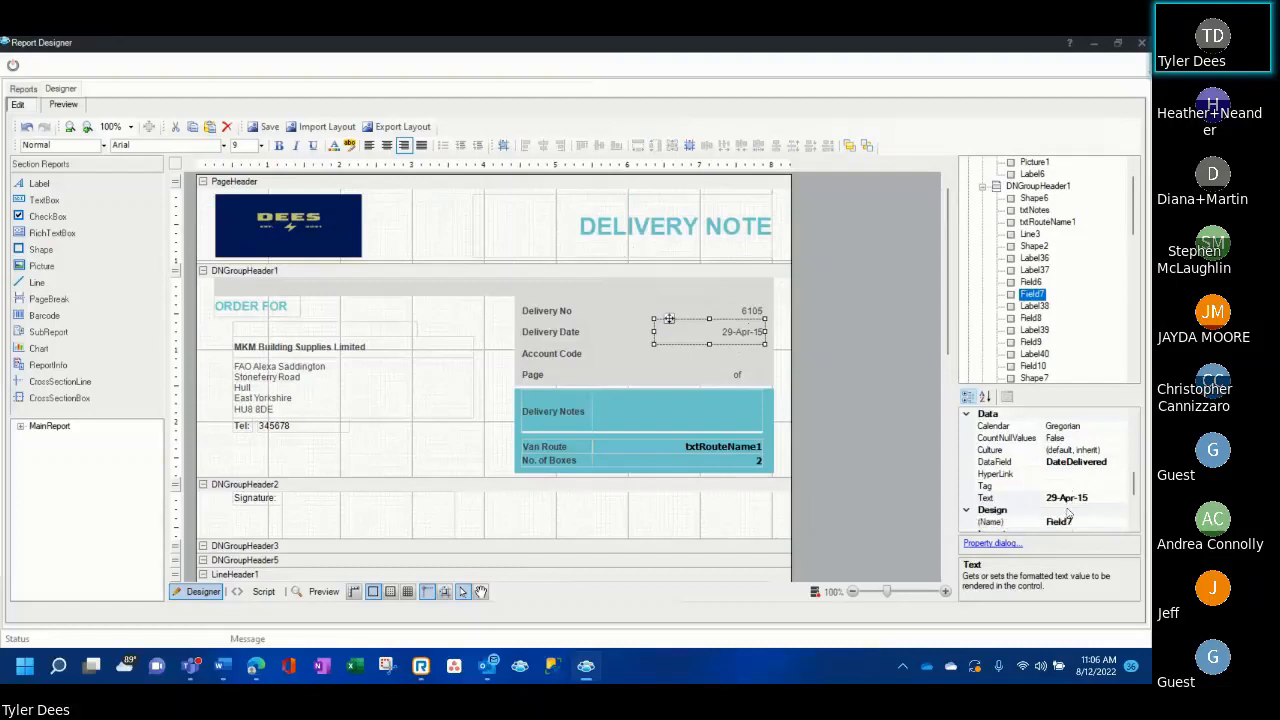
{"action": "left_click", "coordinate": [1082, 498]}
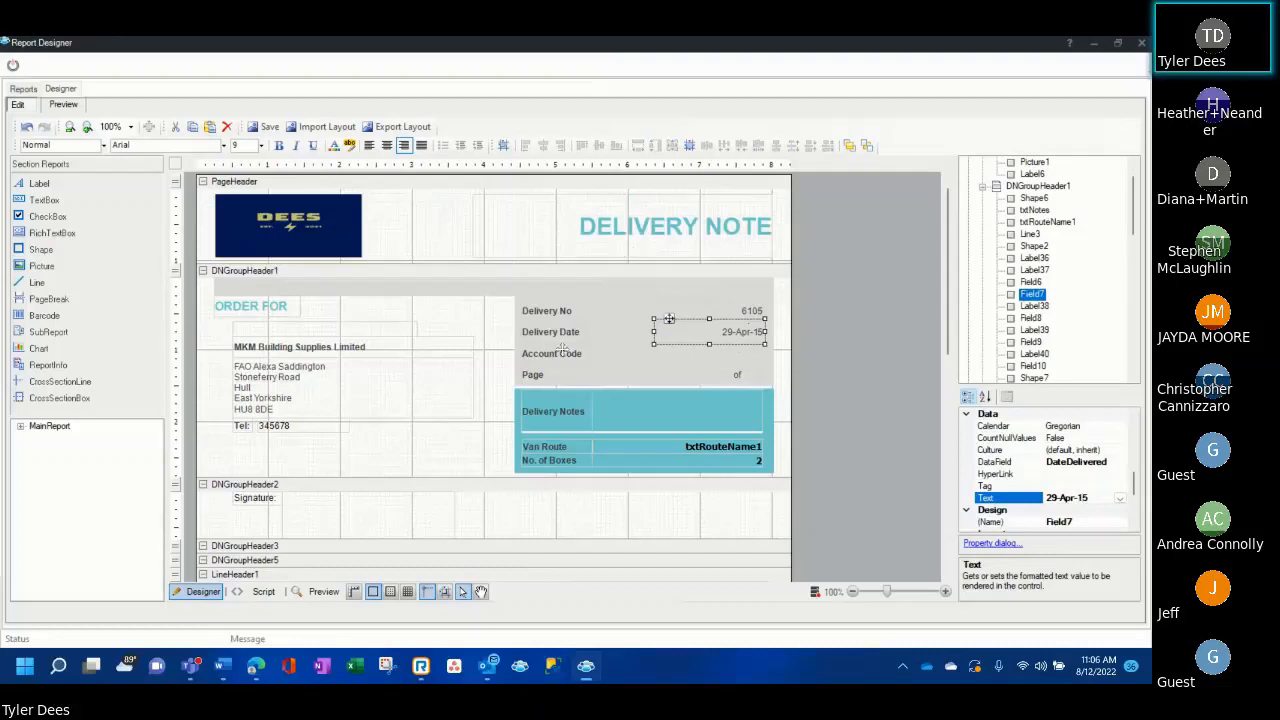
{"action": "scroll", "coordinate": [1062, 462], "scroll_direction": "up", "scroll_amount": 5}
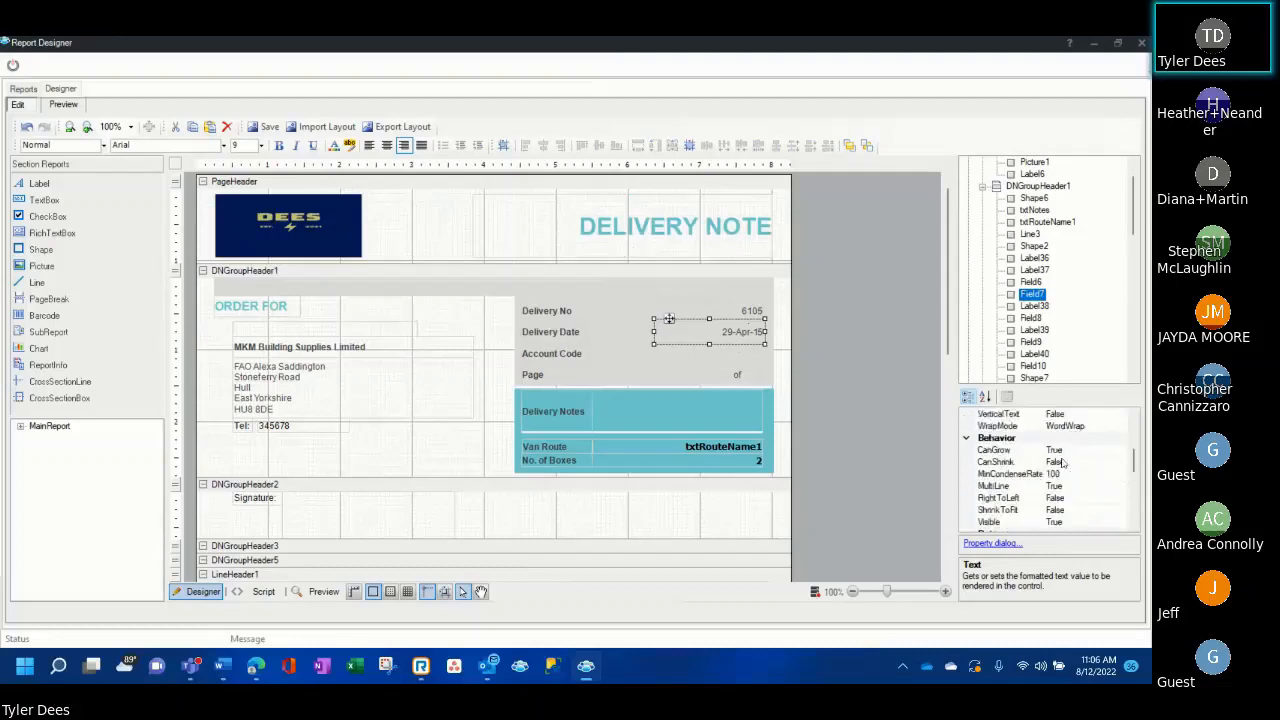
{"action": "scroll", "coordinate": [1063, 463], "scroll_direction": "down", "scroll_amount": 1}
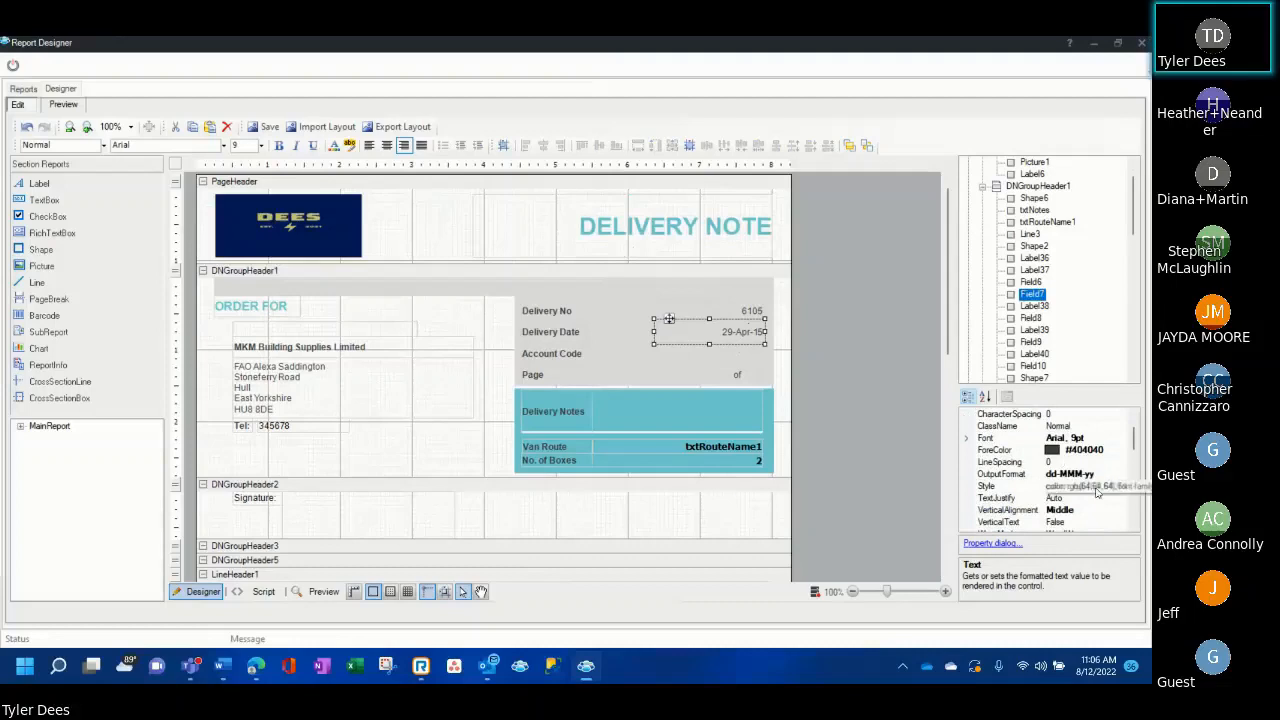
{"action": "scroll", "coordinate": [1005, 492], "scroll_direction": "up", "scroll_amount": 1}
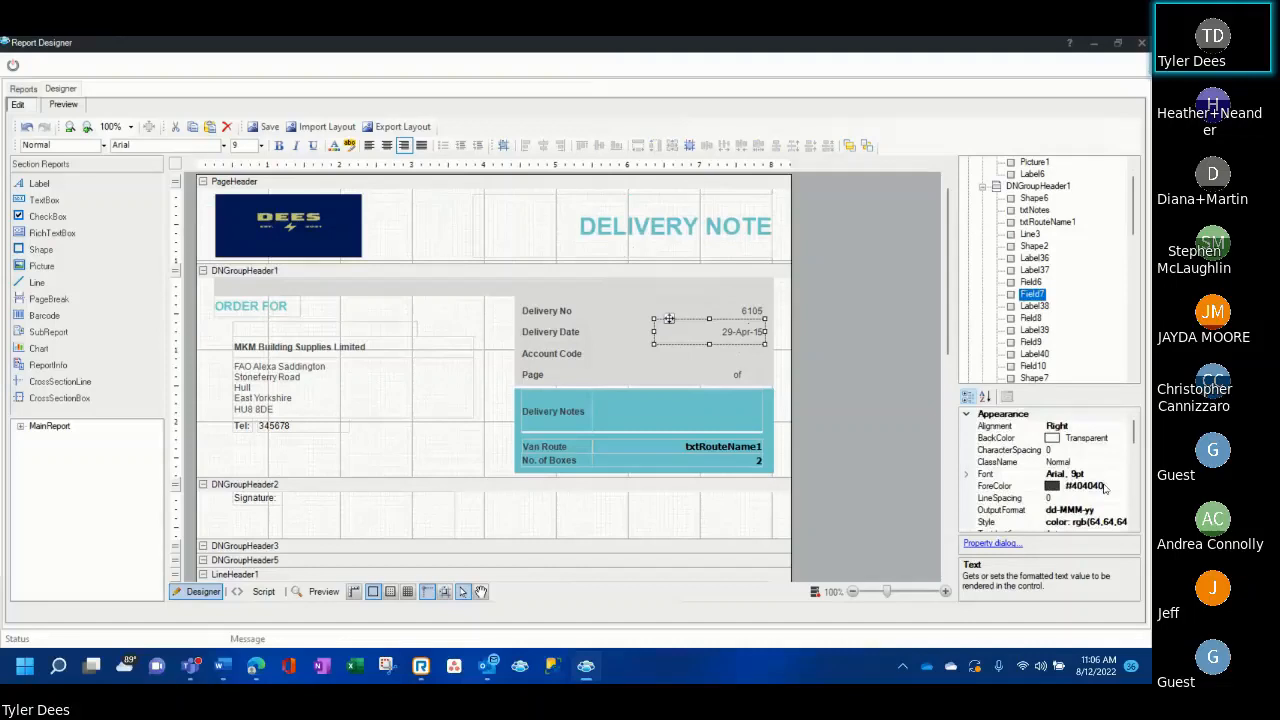
View the available text colours for the Delivery Date value without changing them, and look through its behaviour properties.
{"action": "left_click", "coordinate": [1115, 488]}
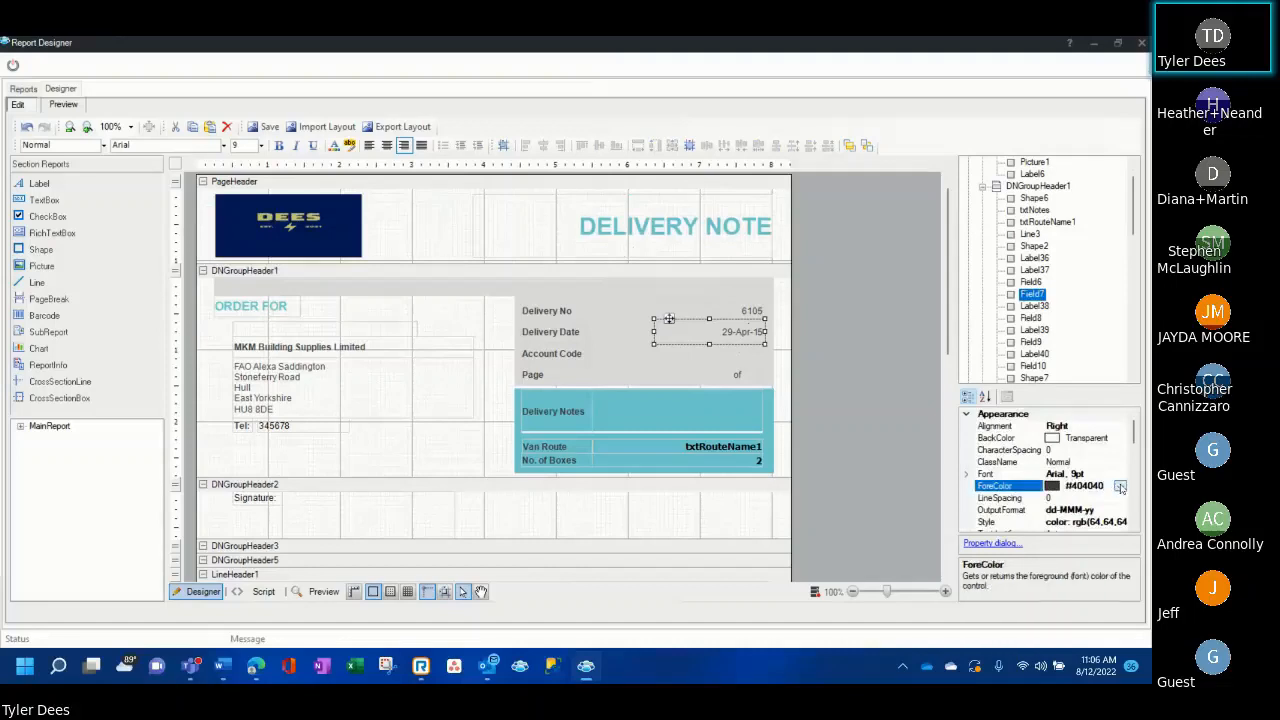
{"action": "left_click", "coordinate": [1120, 487]}
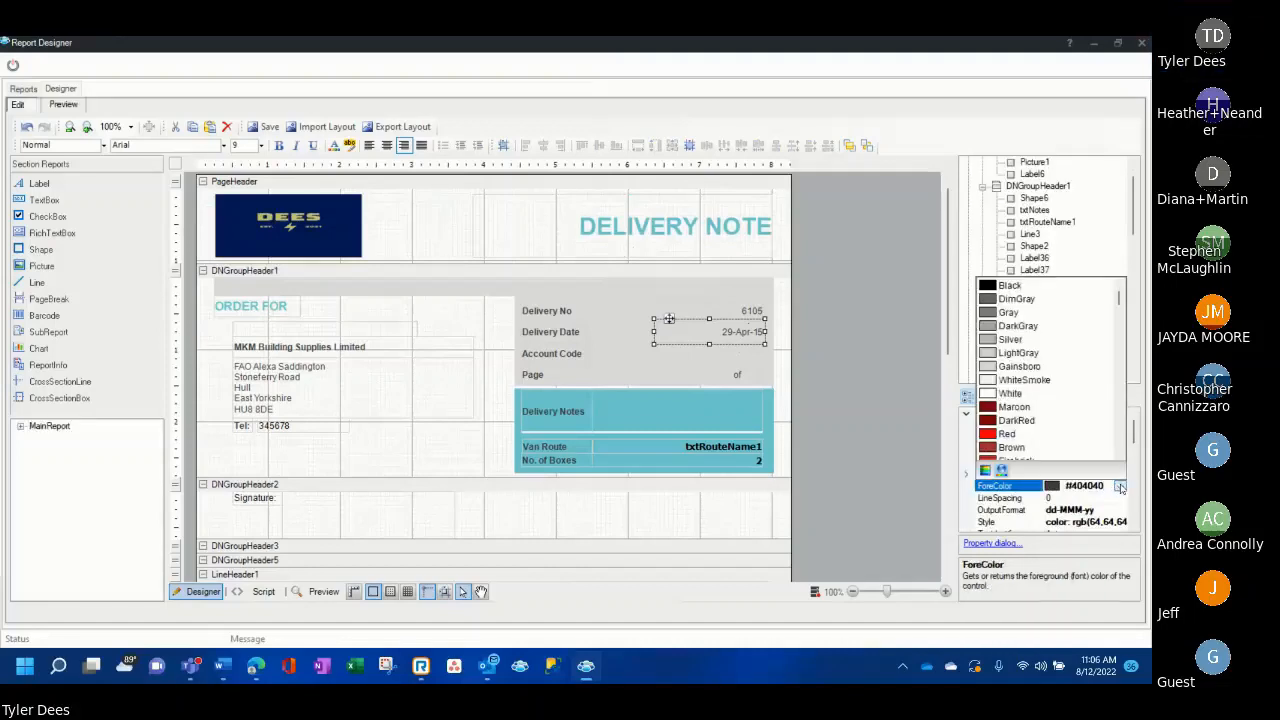
{"action": "left_click", "coordinate": [1120, 487]}
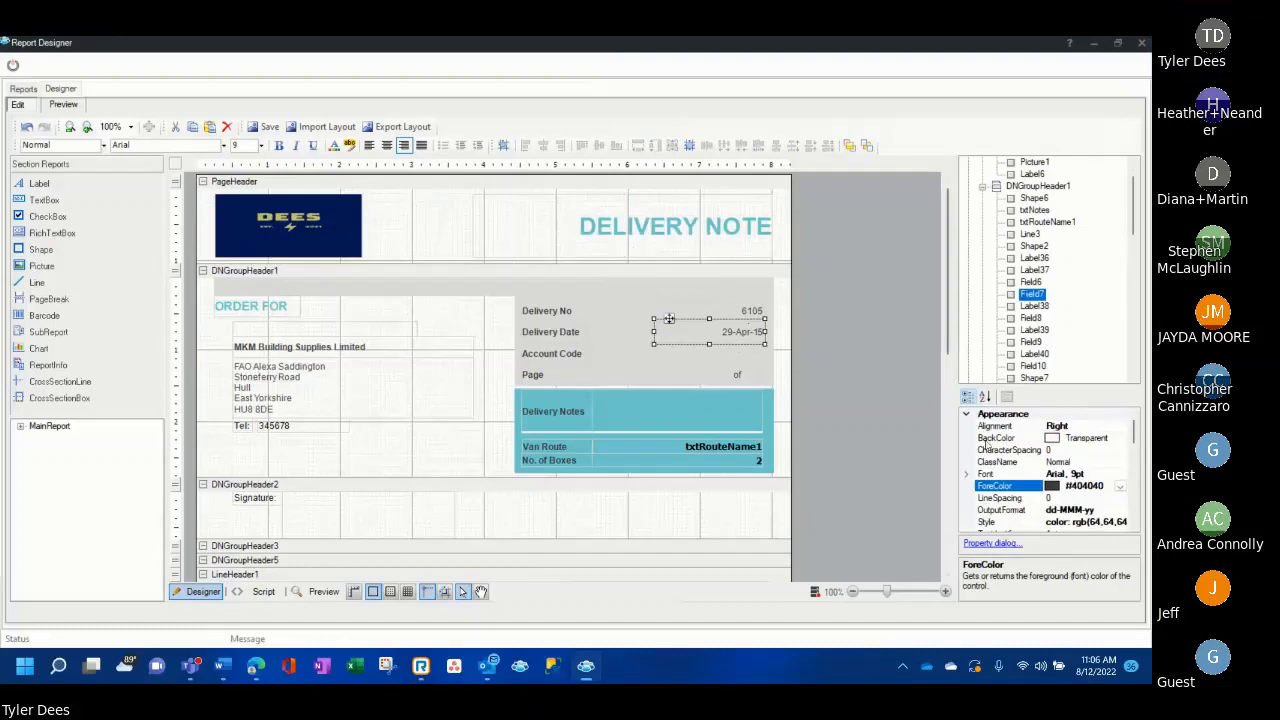
{"action": "scroll", "coordinate": [1014, 461], "scroll_direction": "down", "scroll_amount": 2}
{"action": "scroll", "coordinate": [1014, 461], "scroll_direction": "down", "scroll_amount": 3}
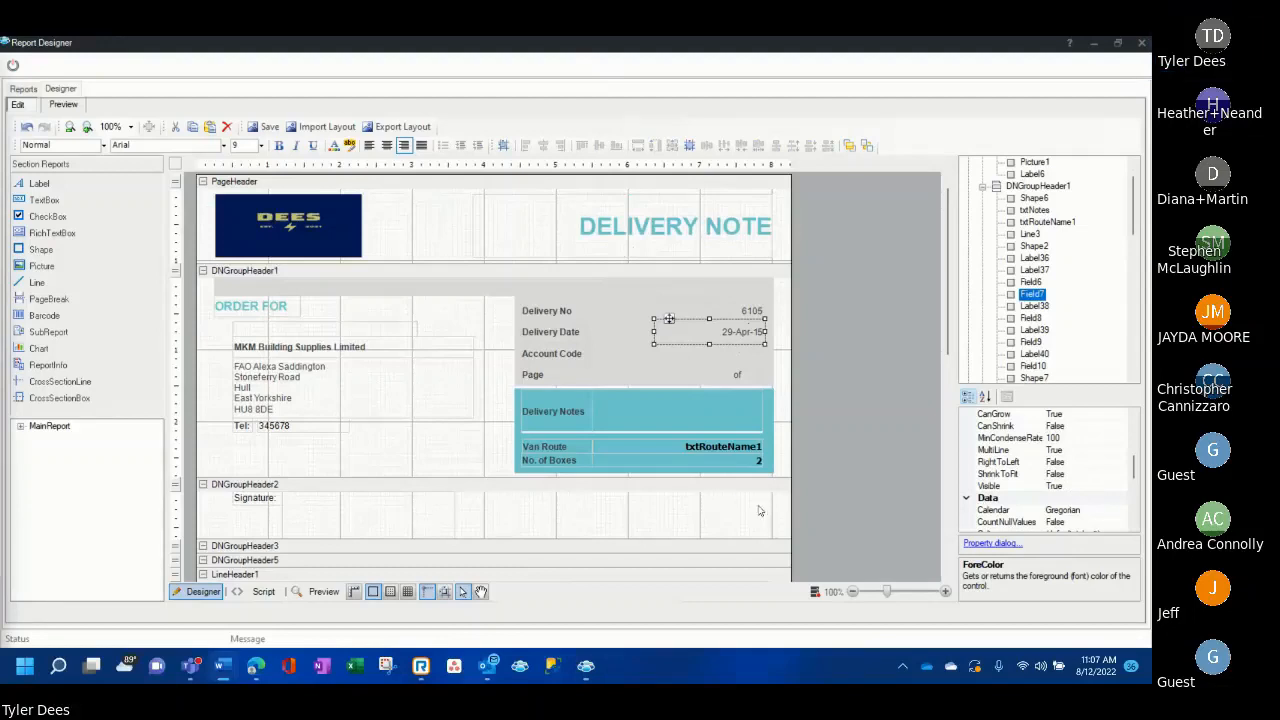
Select the Delivery No value and view the data fields it can be bound to, leaving its binding as it is.
{"action": "left_click", "coordinate": [733, 308]}
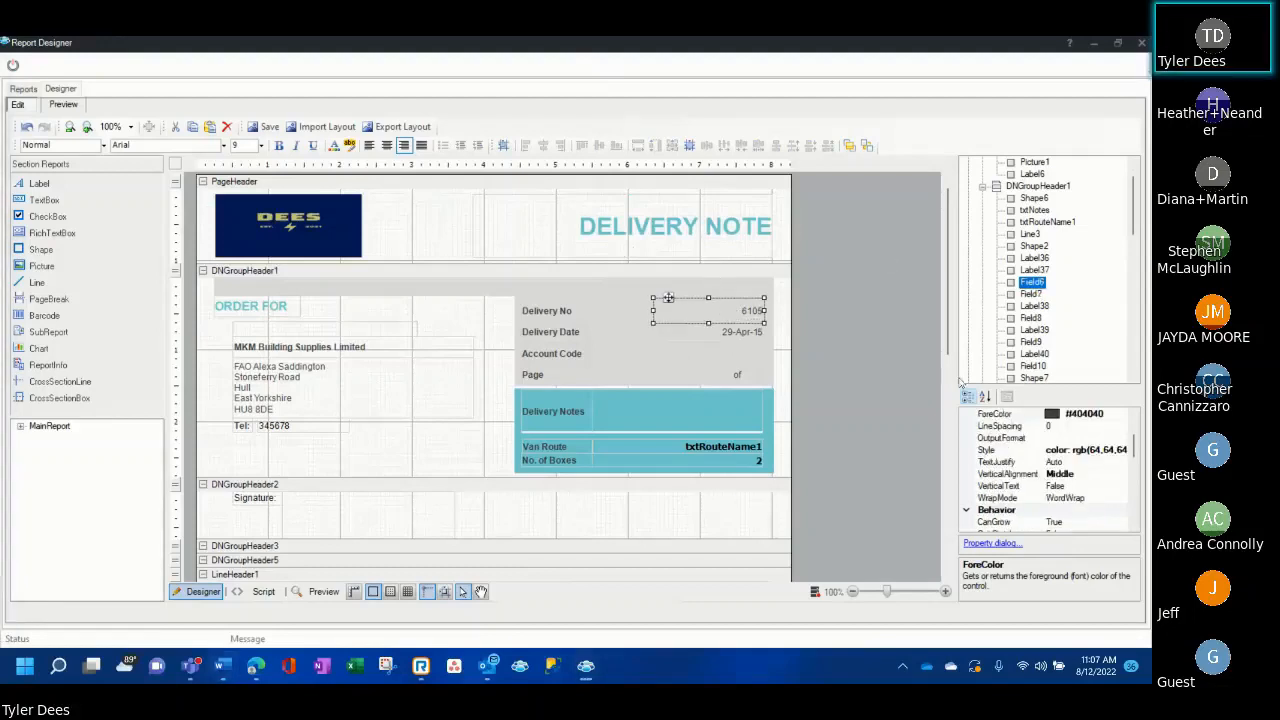
{"action": "scroll", "coordinate": [1090, 496], "scroll_direction": "down", "scroll_amount": 3}
{"action": "scroll", "coordinate": [1090, 497], "scroll_direction": "down", "scroll_amount": 2}
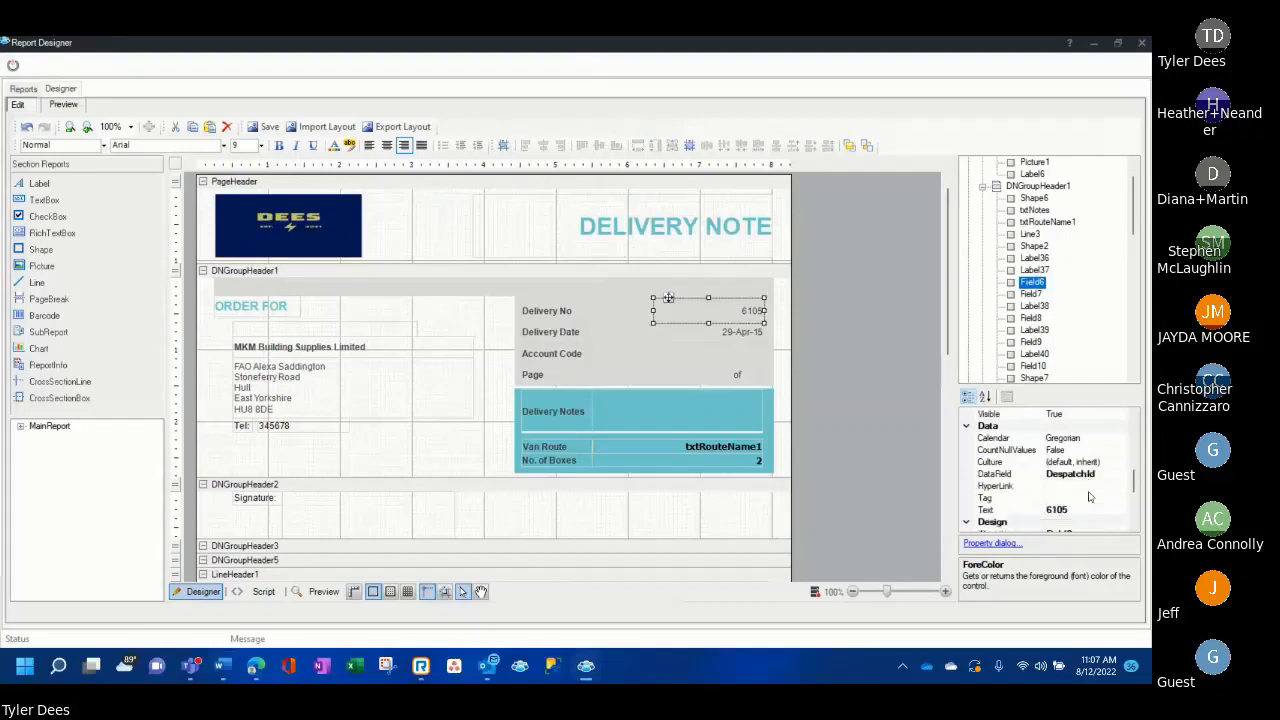
{"action": "left_click", "coordinate": [1116, 474]}
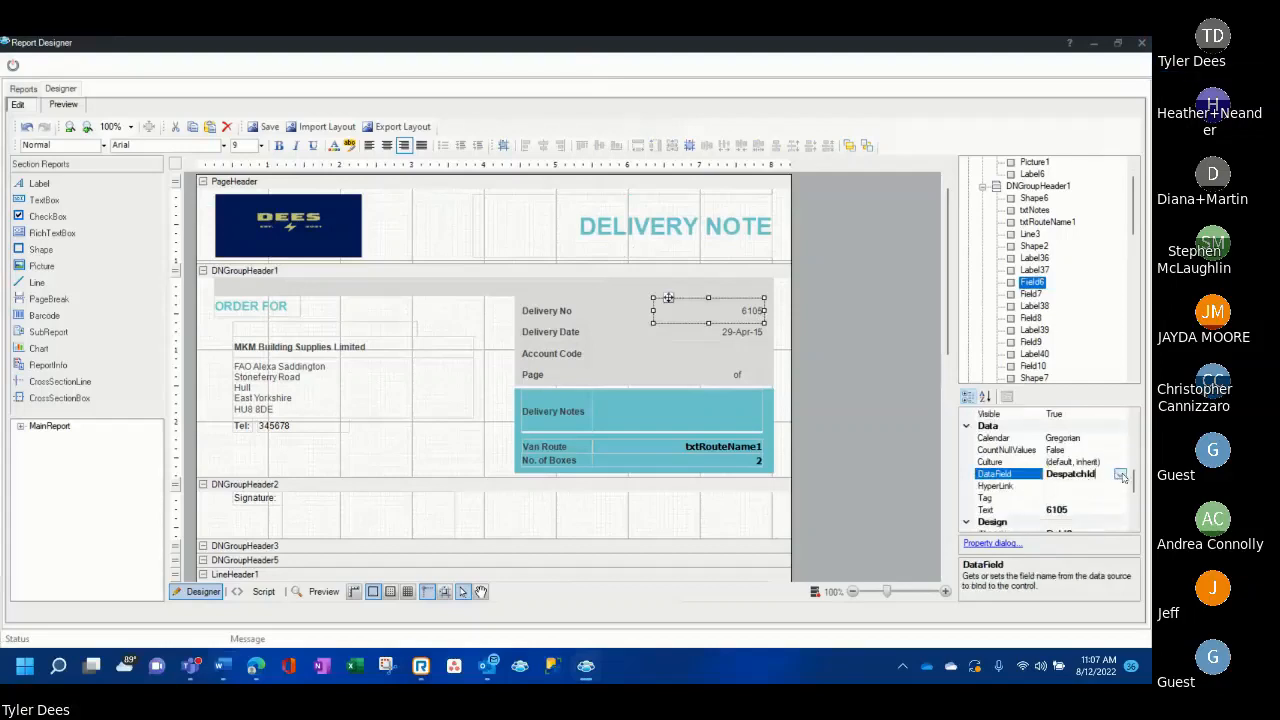
{"action": "left_click", "coordinate": [1120, 475]}
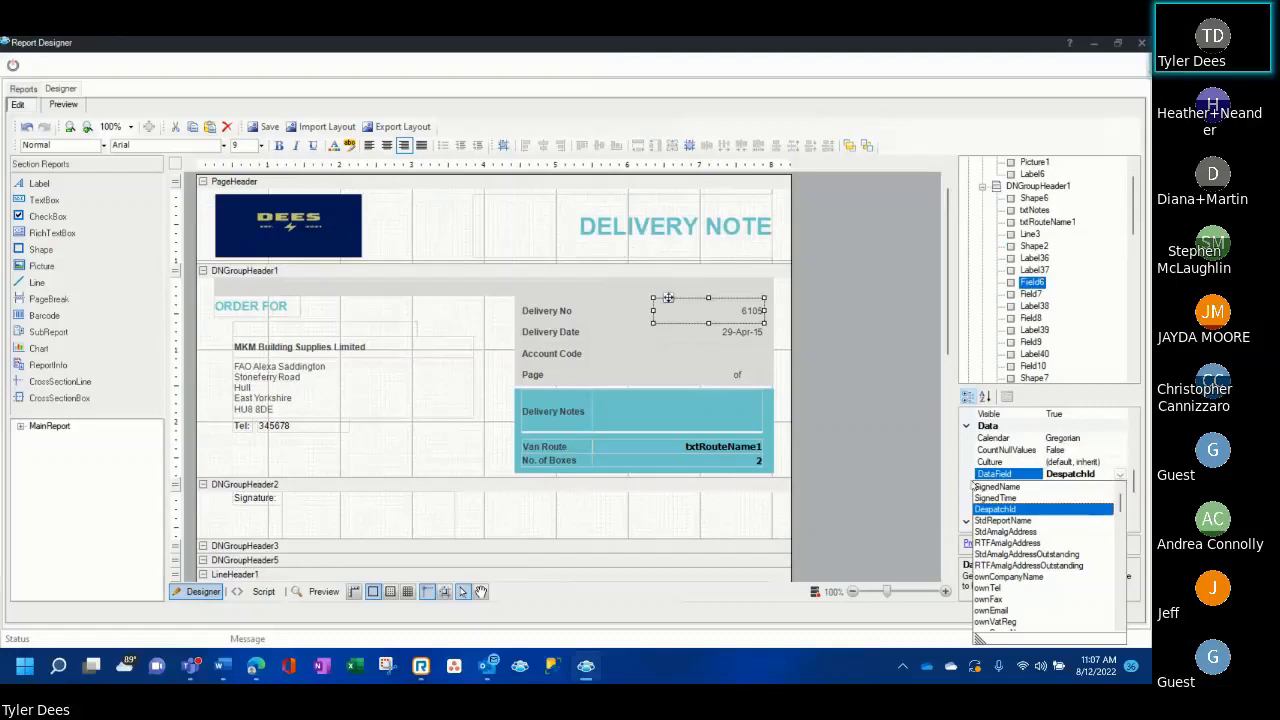
{"action": "left_click", "coordinate": [828, 456]}
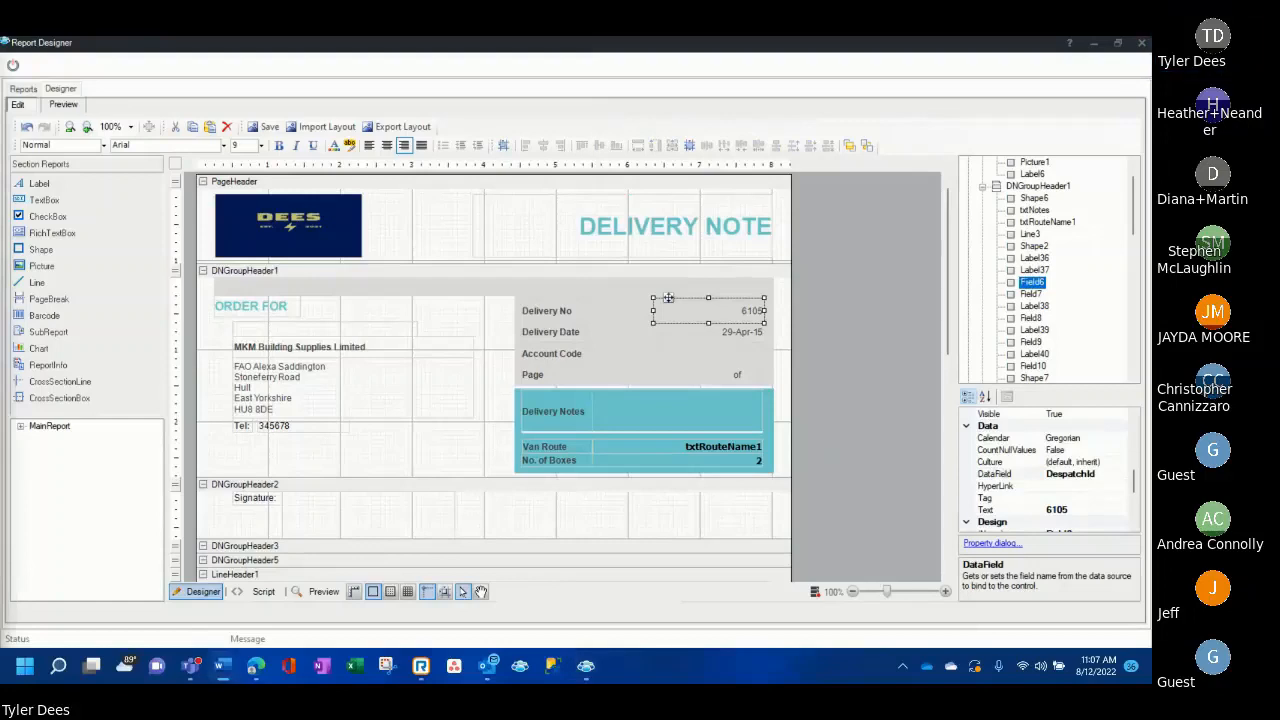
{"action": "left_click", "coordinate": [834, 523]}
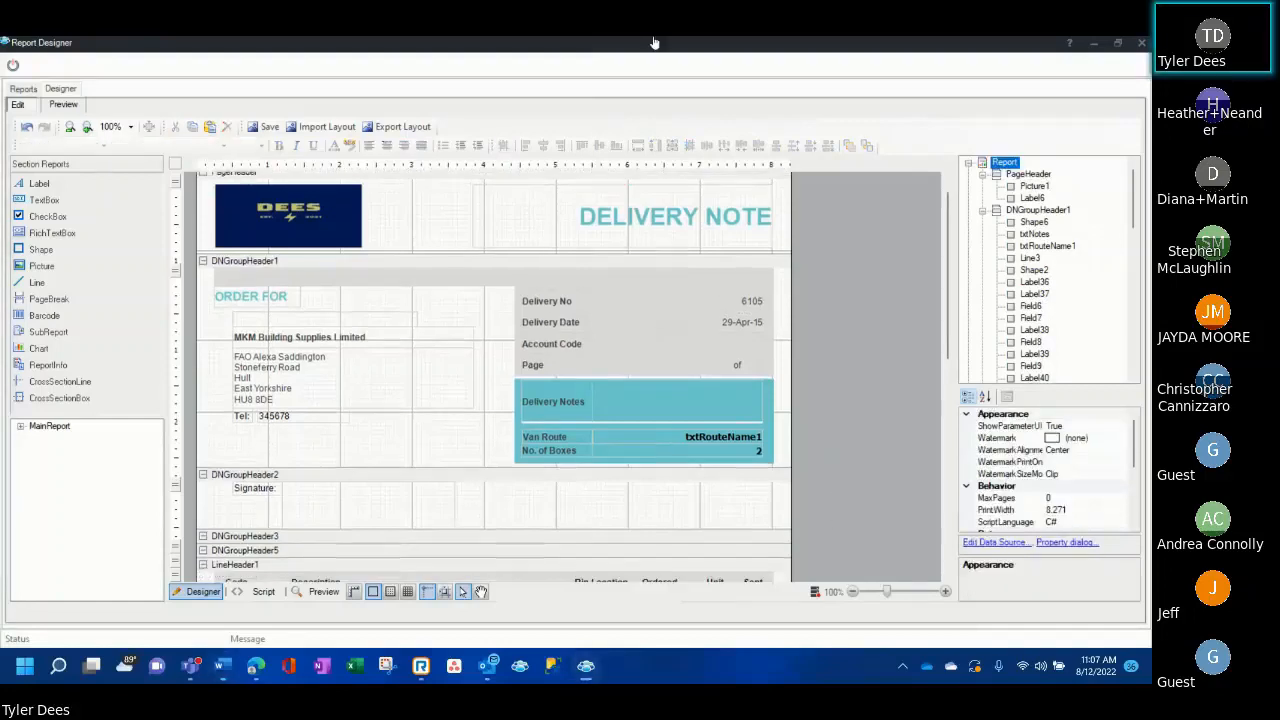
Look through the report's lower sections and select the own address and company name labels in the PageFooter in turn.
{"action": "scroll", "coordinate": [450, 344], "scroll_direction": "down", "scroll_amount": 2}
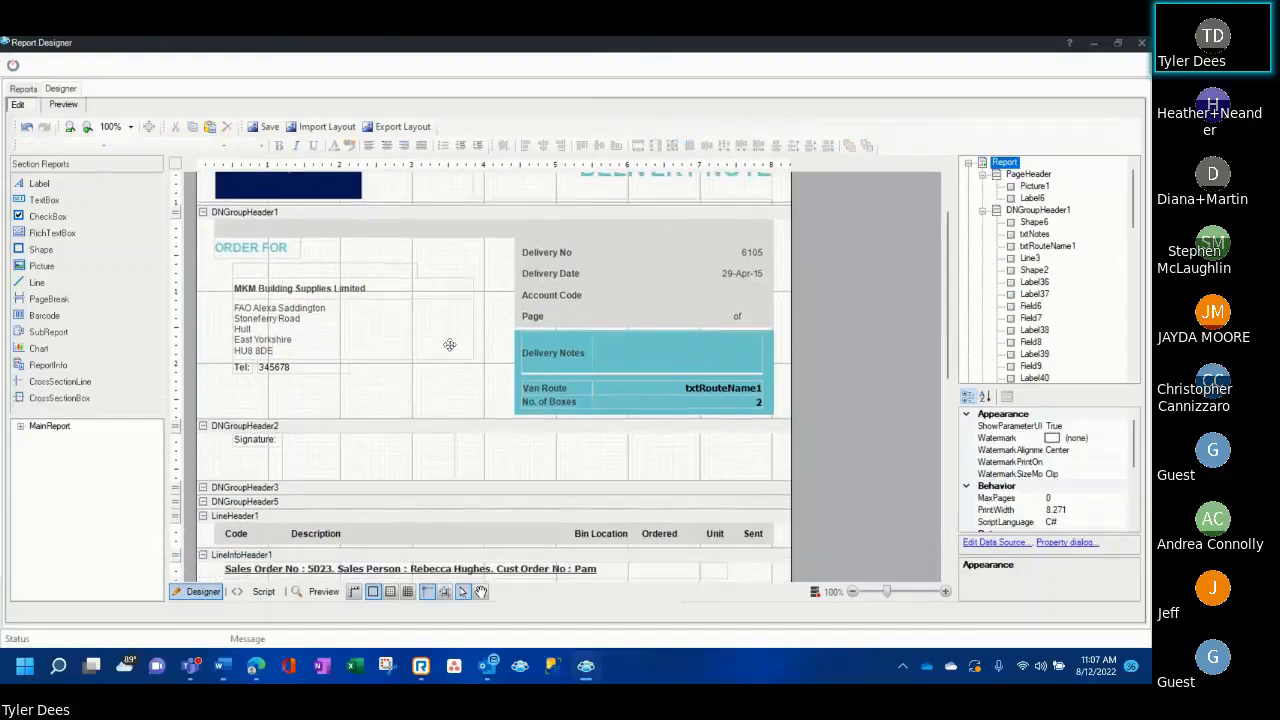
{"action": "scroll", "coordinate": [450, 344], "scroll_direction": "down", "scroll_amount": 4}
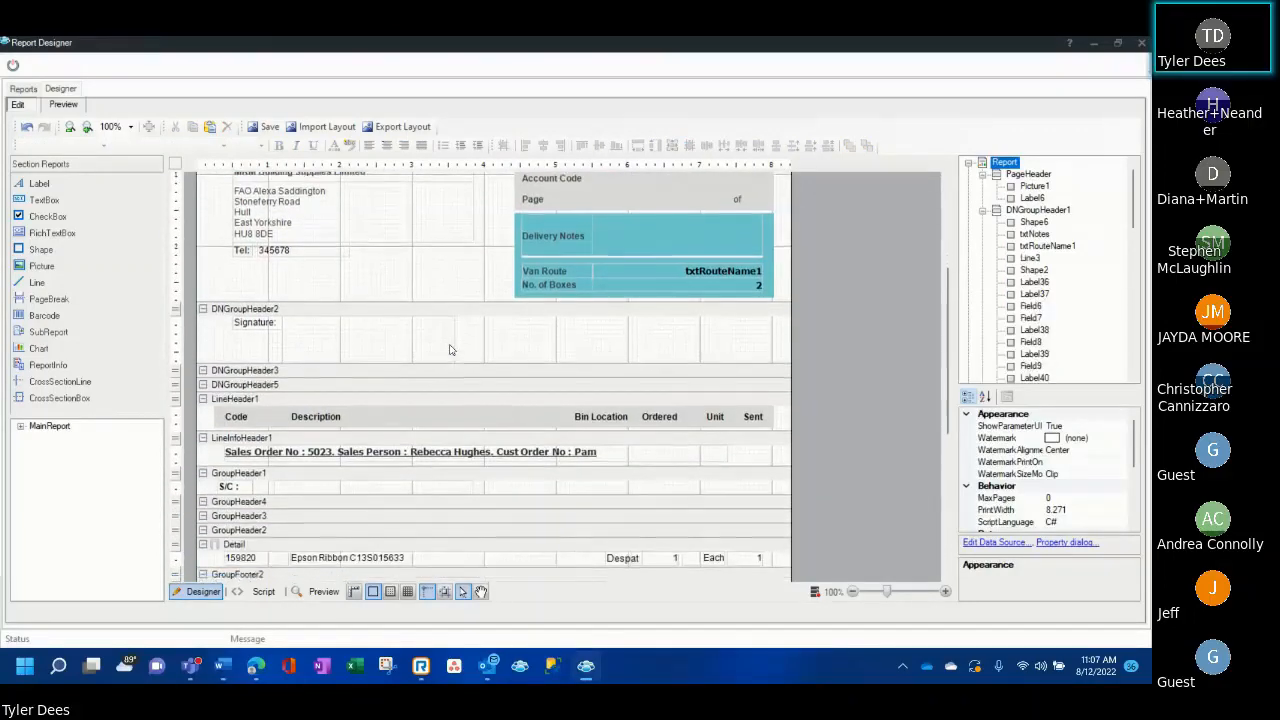
{"action": "scroll", "coordinate": [450, 347], "scroll_direction": "down", "scroll_amount": 6}
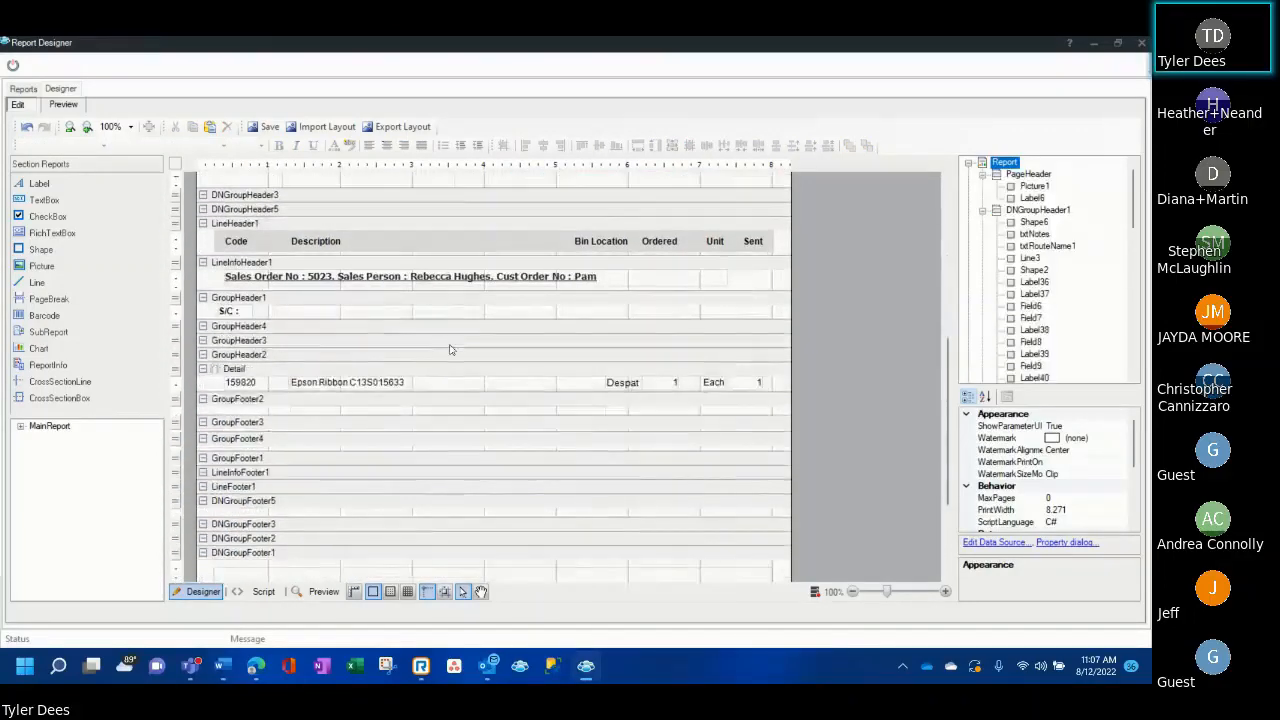
{"action": "scroll", "coordinate": [450, 349], "scroll_direction": "down", "scroll_amount": 3}
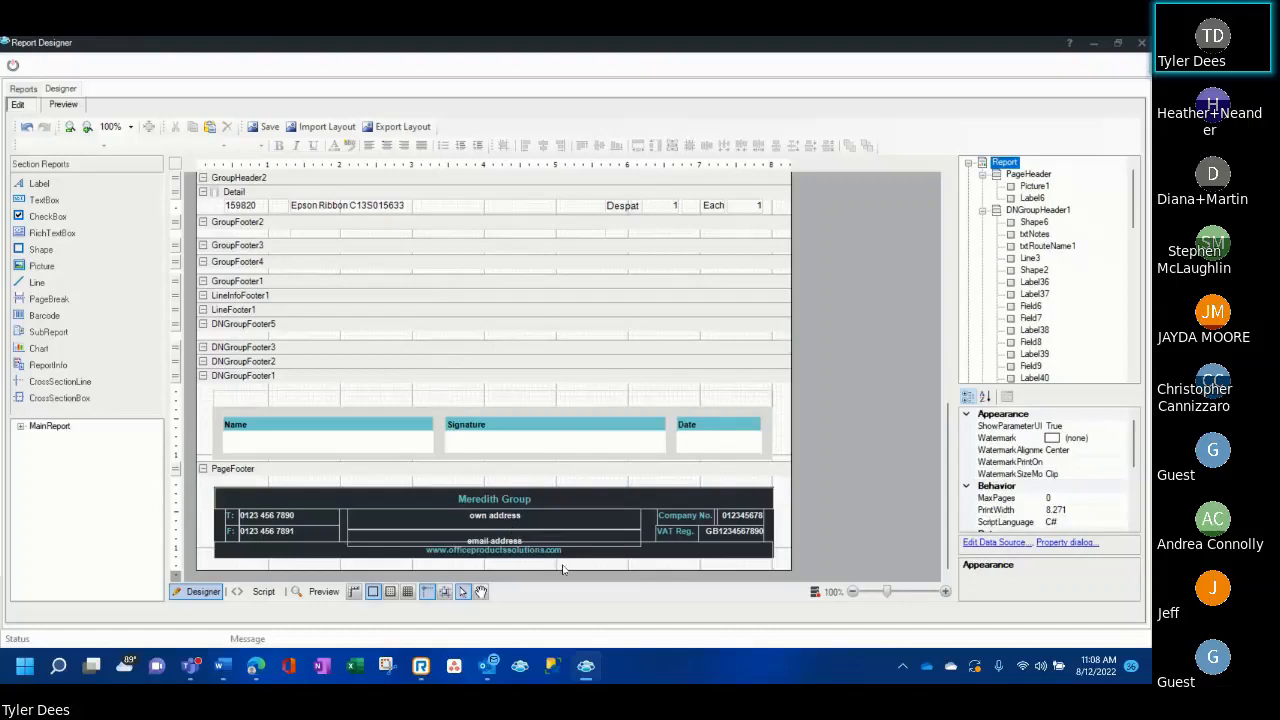
{"action": "left_click", "coordinate": [518, 516]}
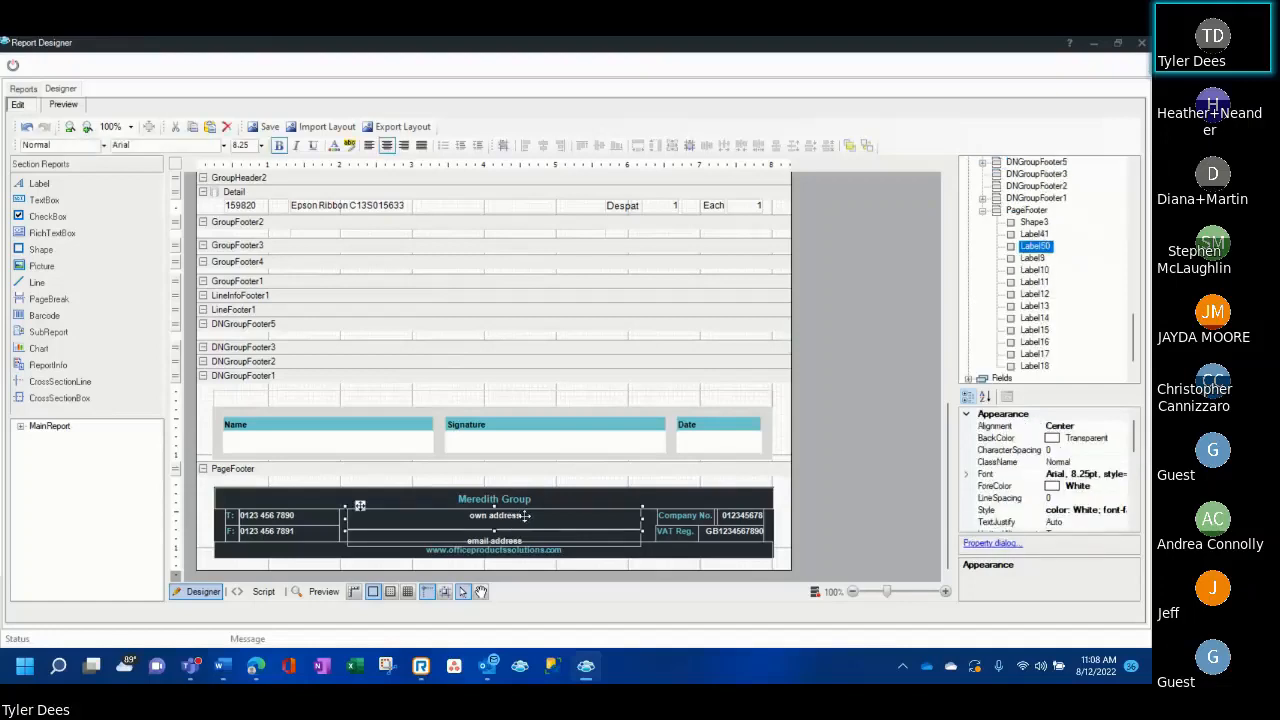
{"action": "left_click", "coordinate": [598, 498]}
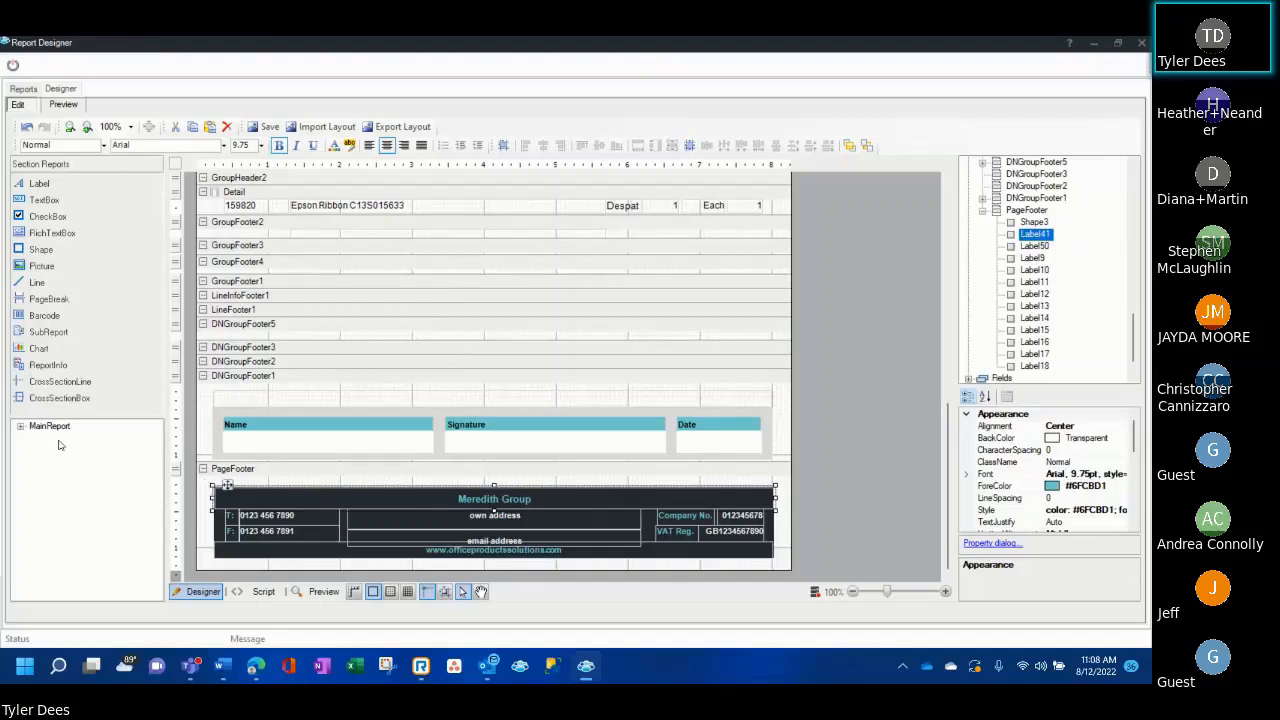
In the DespatchInfo subreport's Detail section, narrow the item description field from its left edge and widen the item code field to meet it.
{"action": "left_click", "coordinate": [21, 428]}
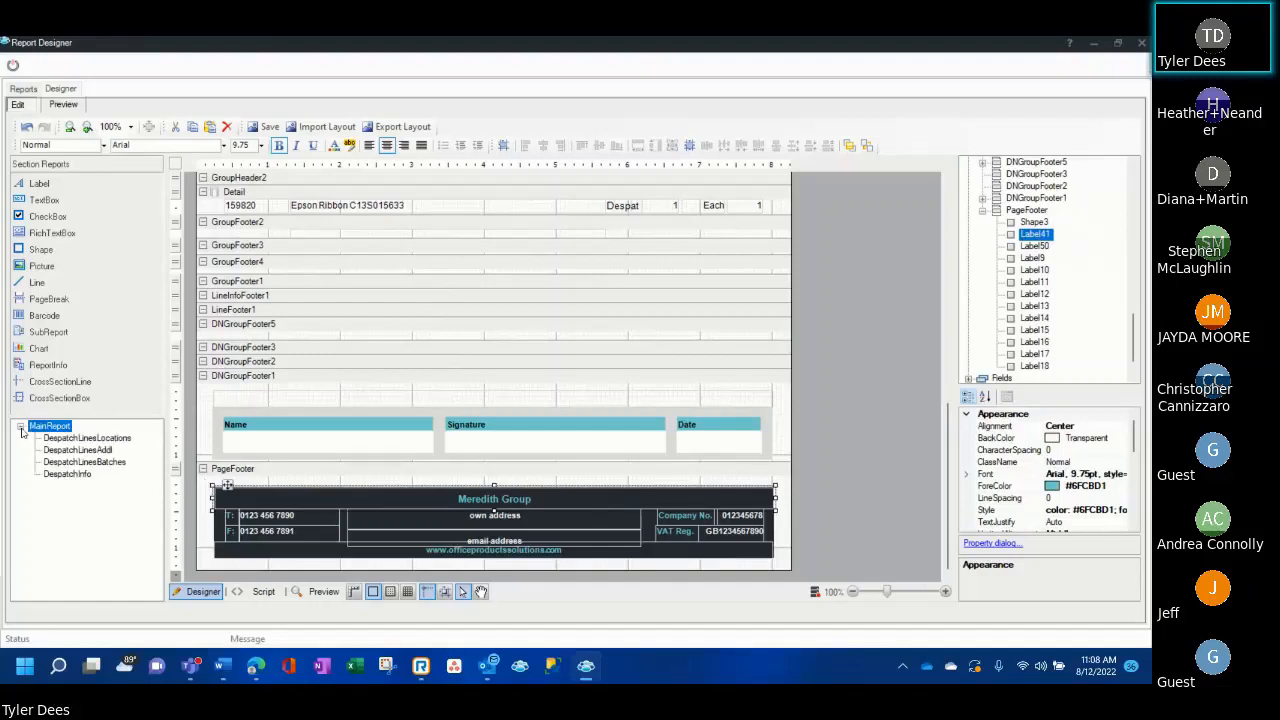
{"action": "left_click", "coordinate": [66, 474]}
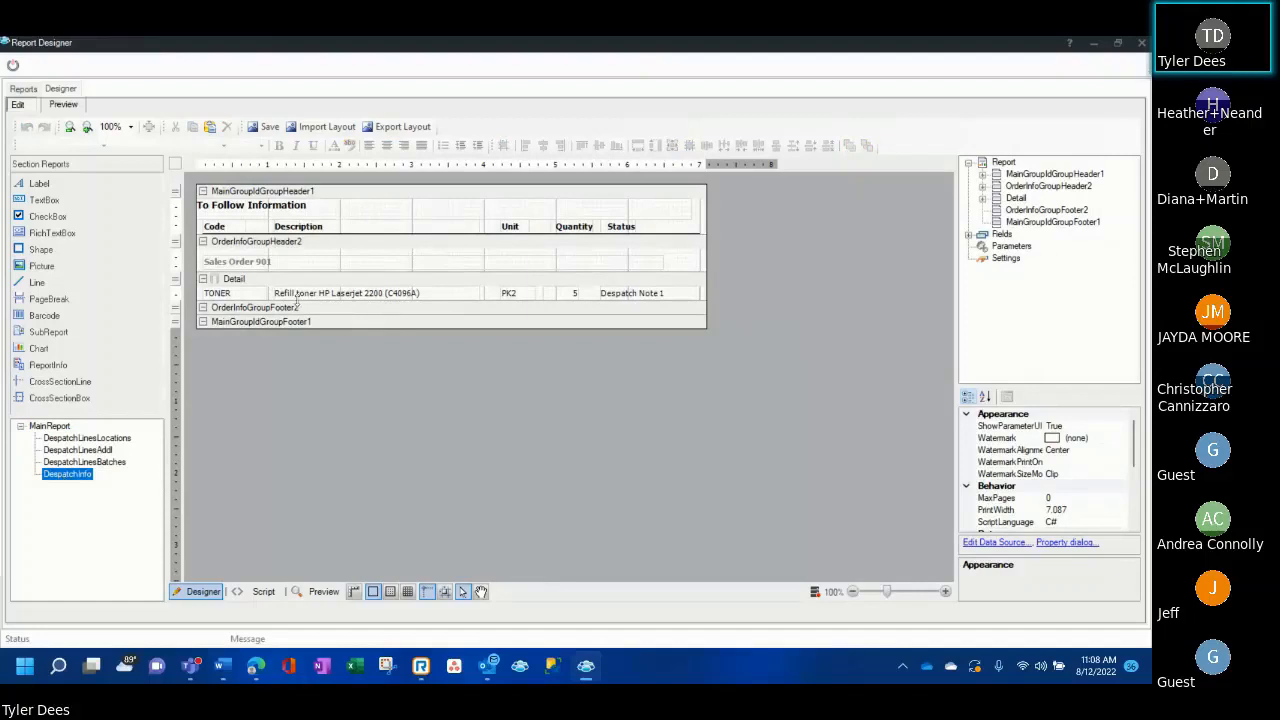
{"action": "left_click", "coordinate": [254, 295]}
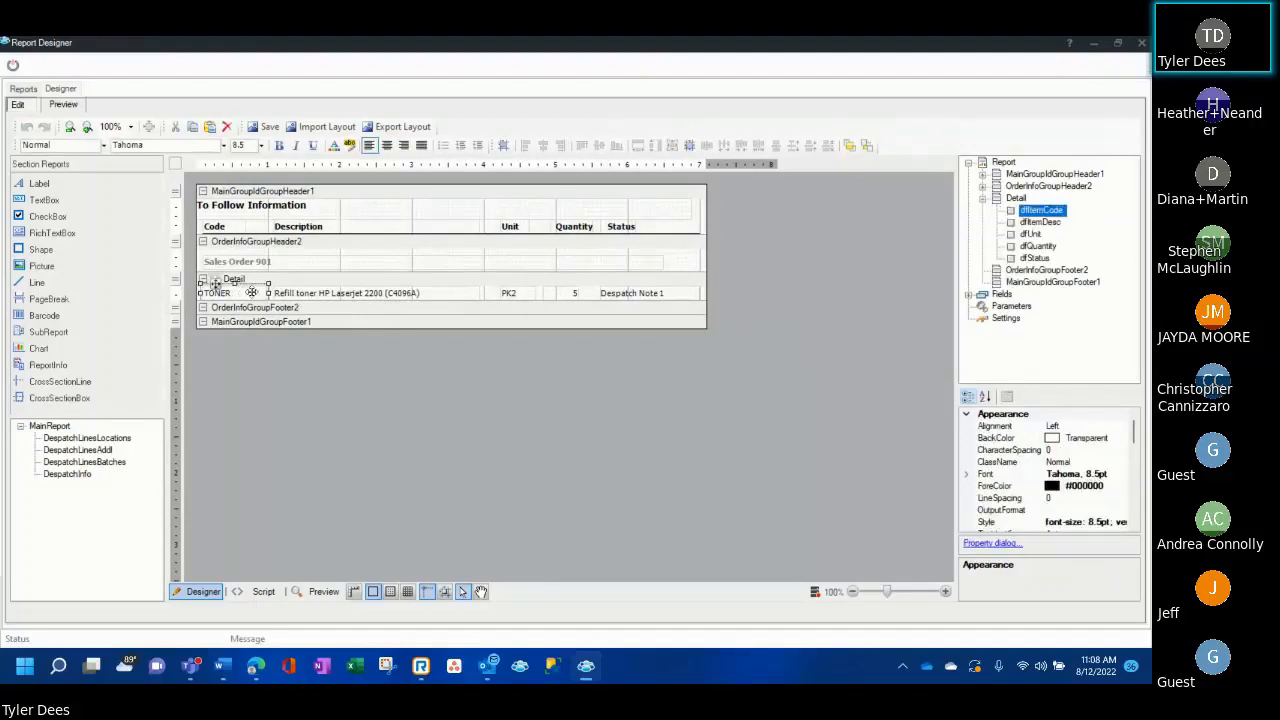
{"action": "left_click", "coordinate": [287, 290]}
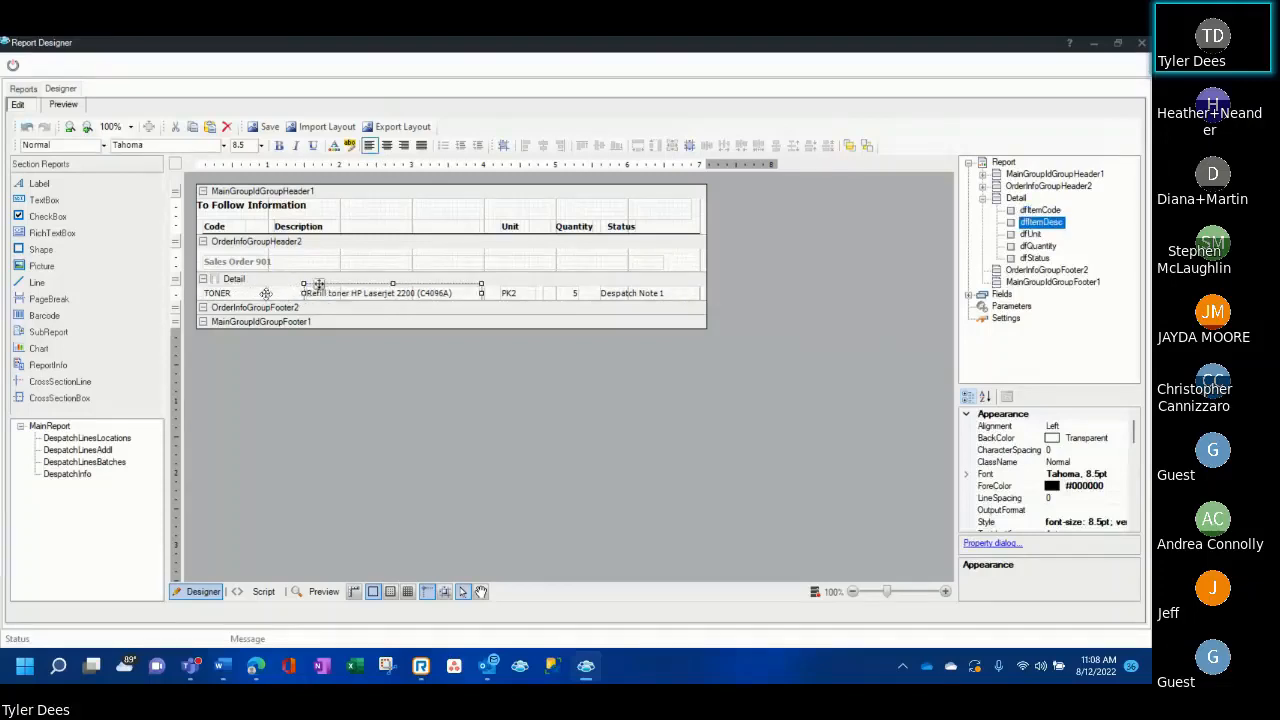
{"action": "left_click", "coordinate": [252, 292]}
{"action": "left_click_drag", "start_coordinate": [297, 290], "coordinate": [303, 290]}
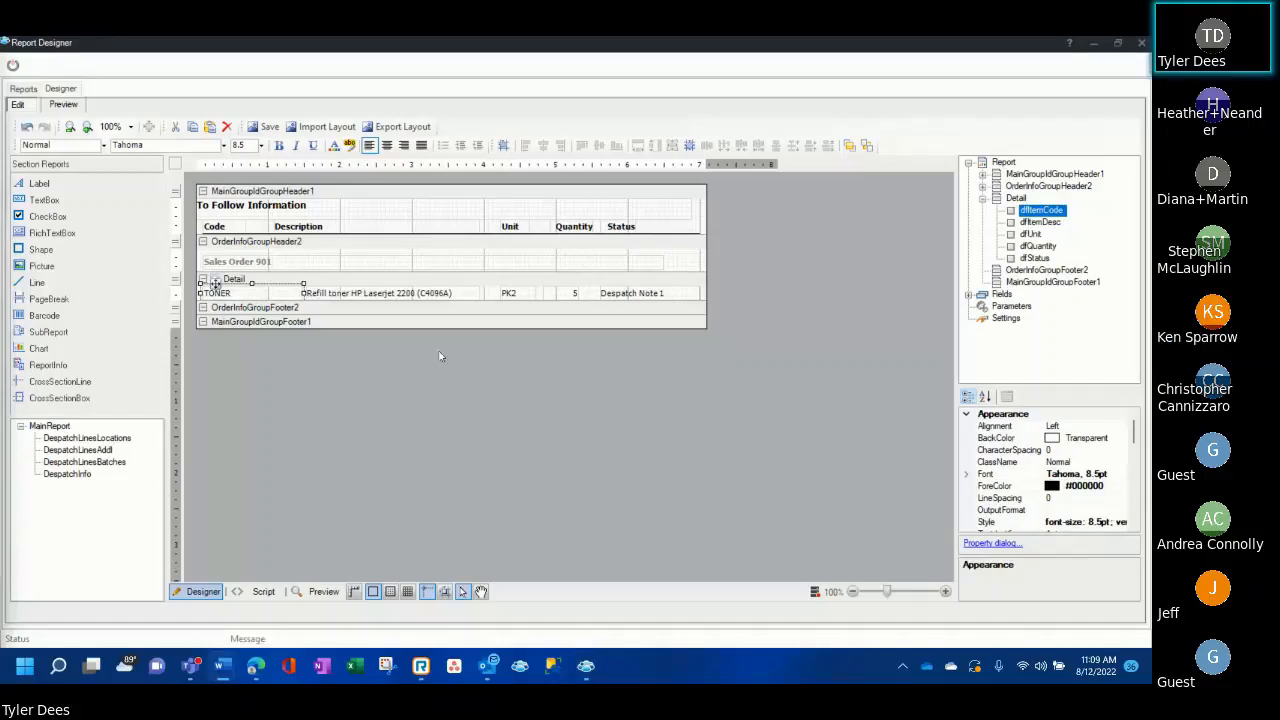
Preview the despatch note and examine the To Follow Information section, the footer and the item lines.
{"action": "left_click", "coordinate": [62, 106]}
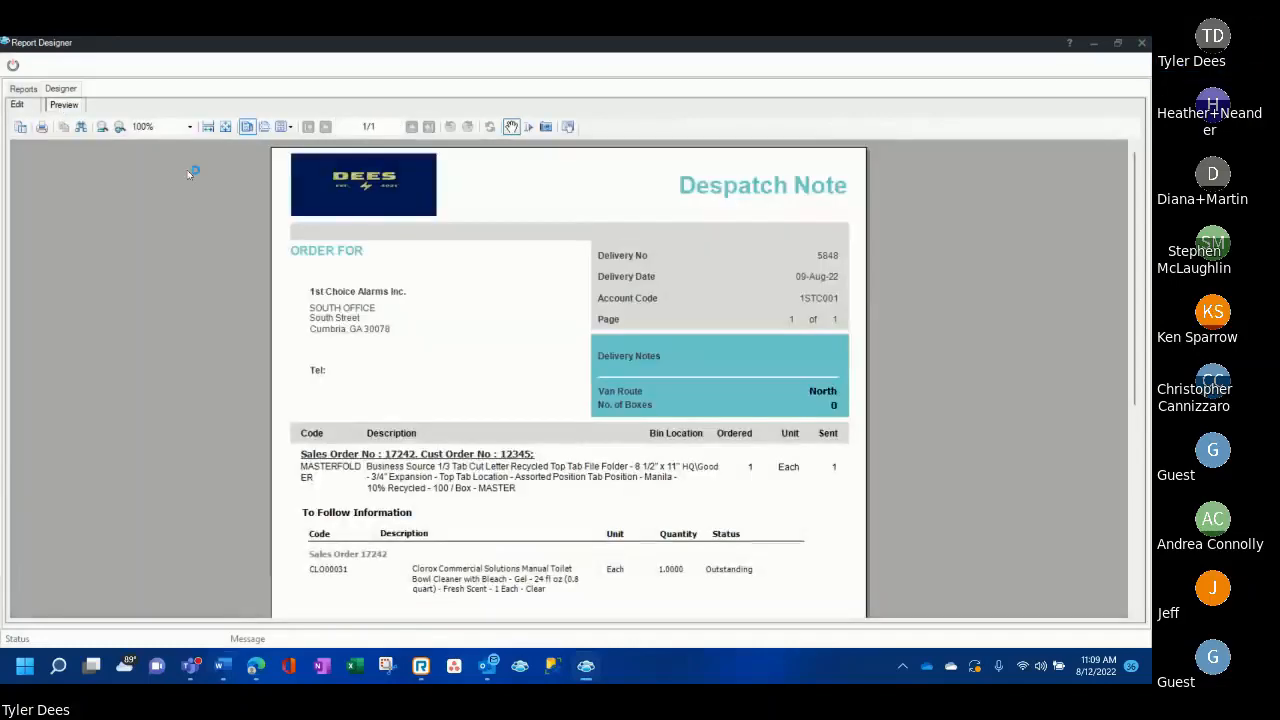
{"action": "scroll", "coordinate": [520, 415], "scroll_direction": "down", "scroll_amount": 3}
{"action": "scroll", "coordinate": [520, 415], "scroll_direction": "down", "scroll_amount": 3}
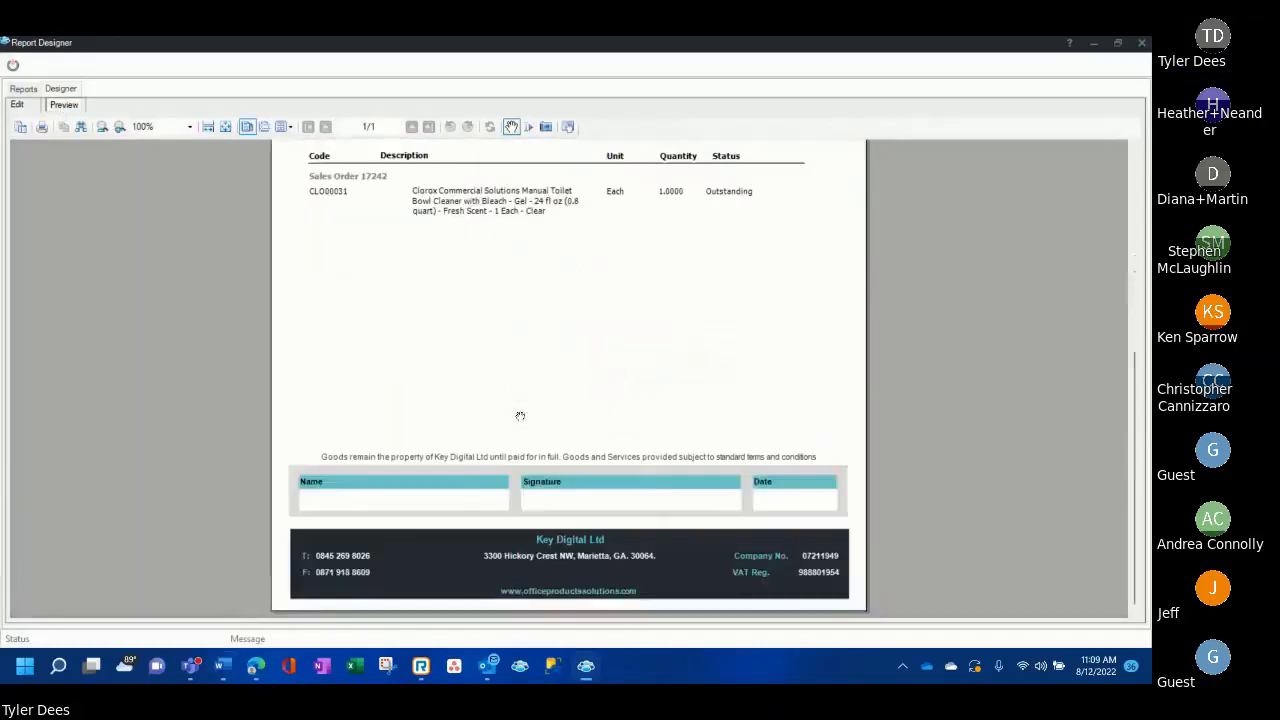
{"action": "scroll", "coordinate": [520, 415], "scroll_direction": "up", "scroll_amount": 1}
{"action": "scroll", "coordinate": [520, 415], "scroll_direction": "up", "scroll_amount": 4}
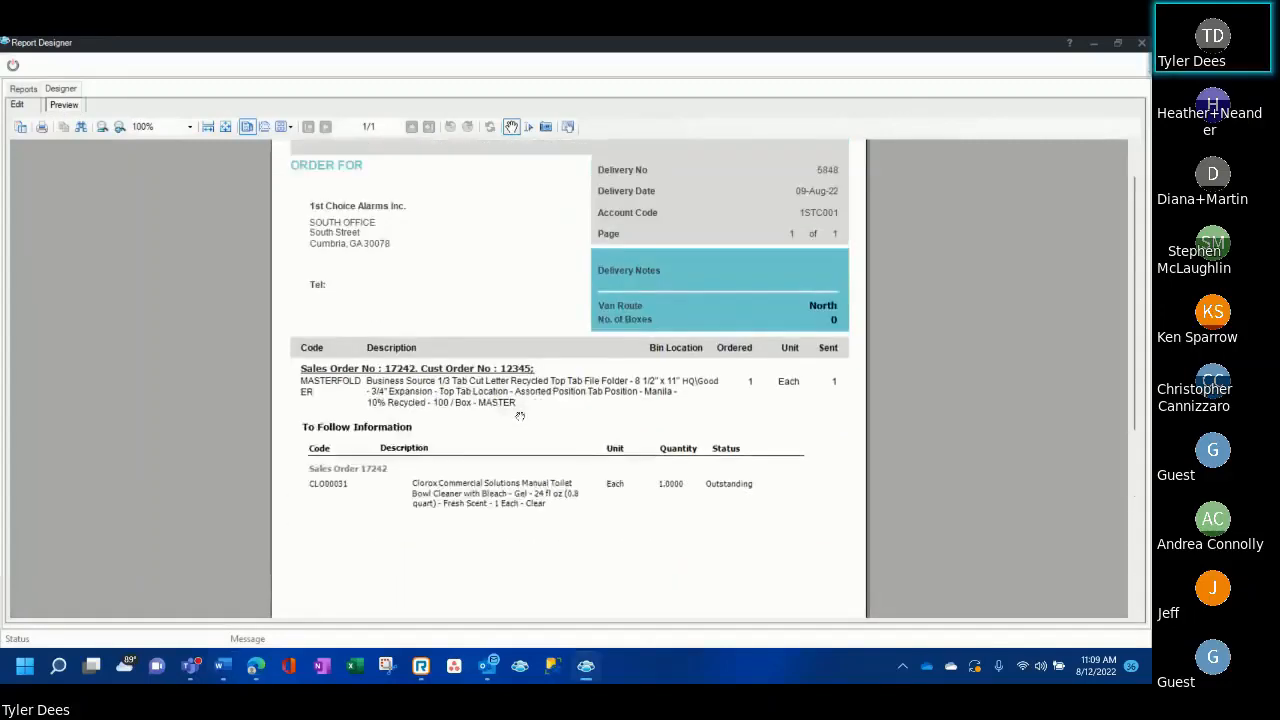
Return to editing the report, save its layout and close Report Designer.
{"action": "left_click", "coordinate": [34, 112]}
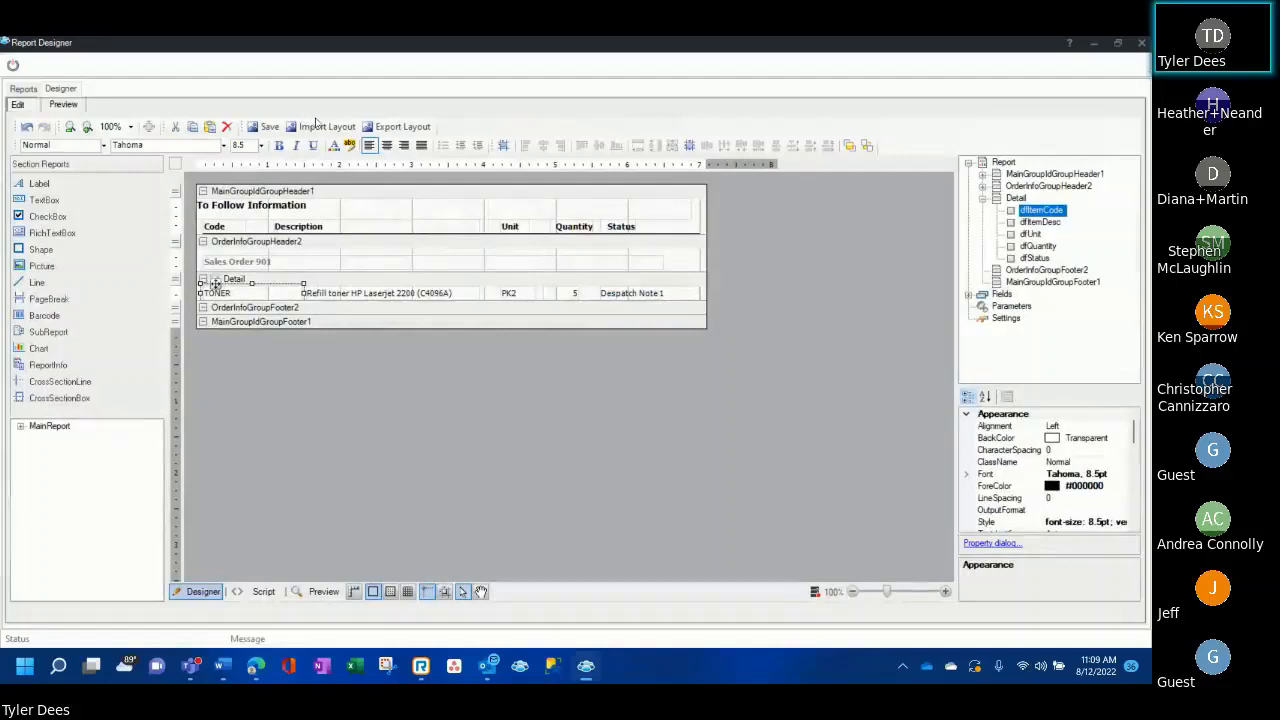
{"action": "left_click", "coordinate": [266, 128]}
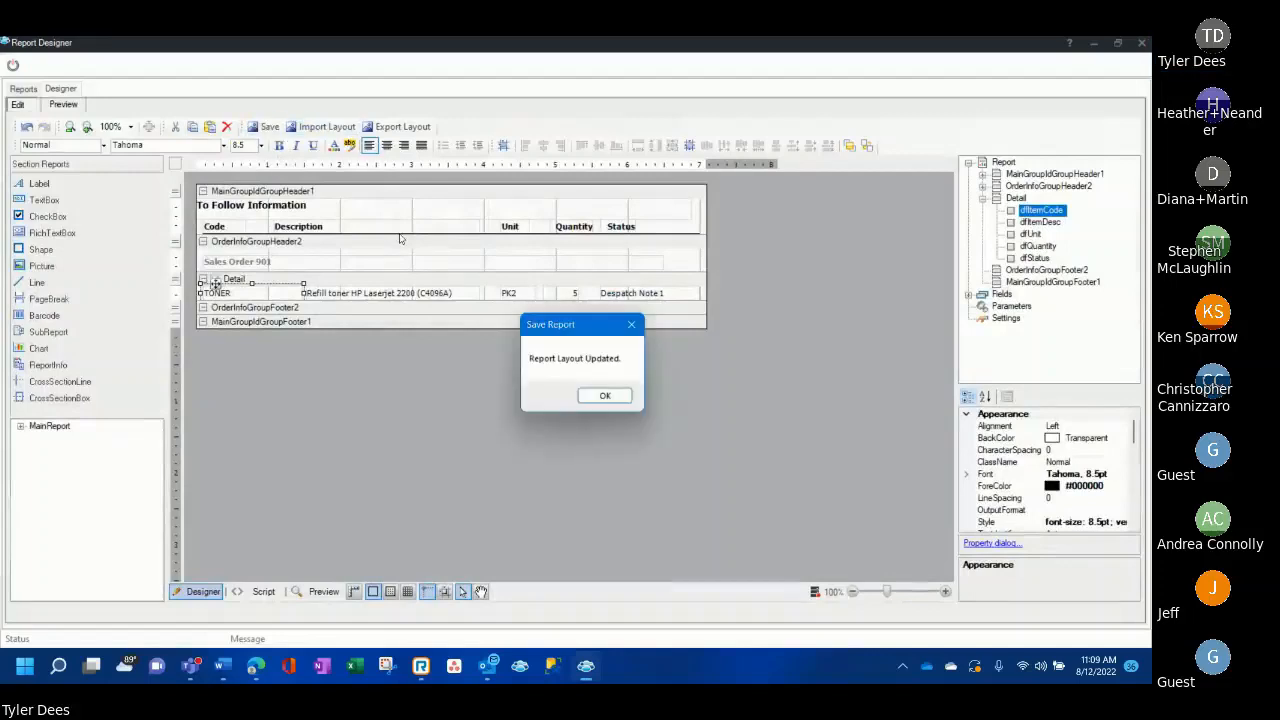
{"action": "left_click", "coordinate": [606, 396]}
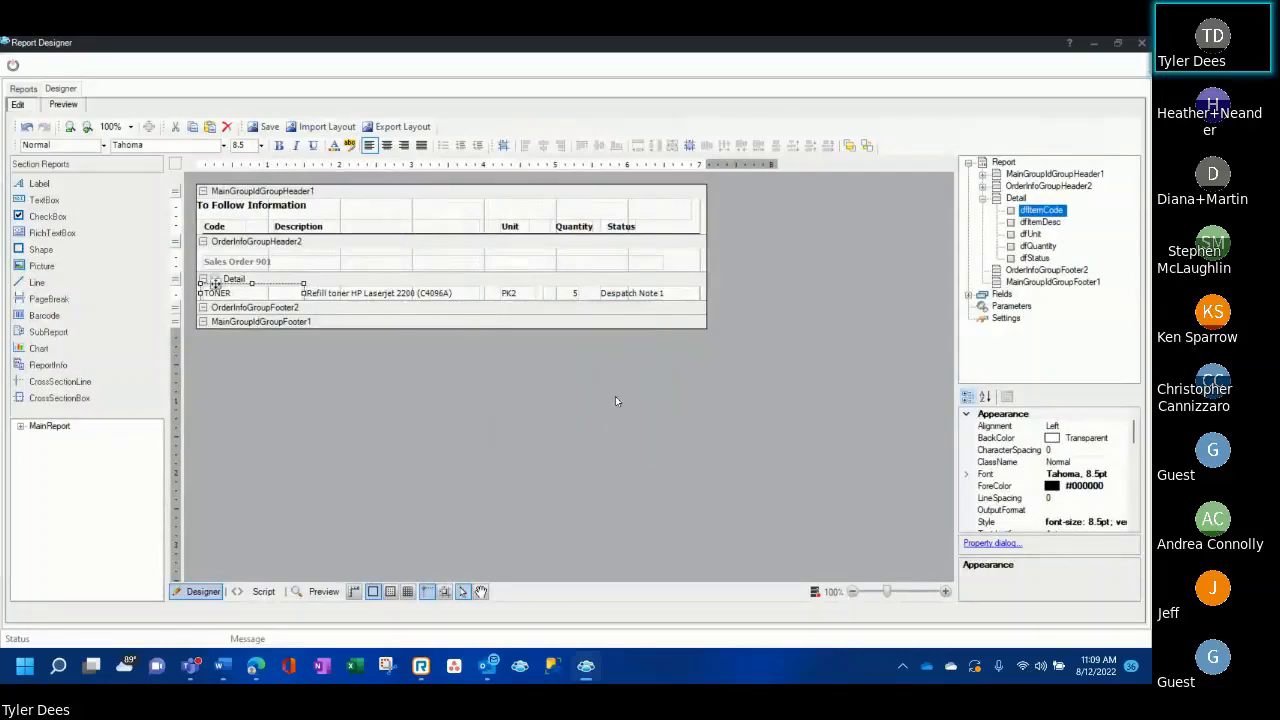
{"action": "left_click", "coordinate": [13, 66]}
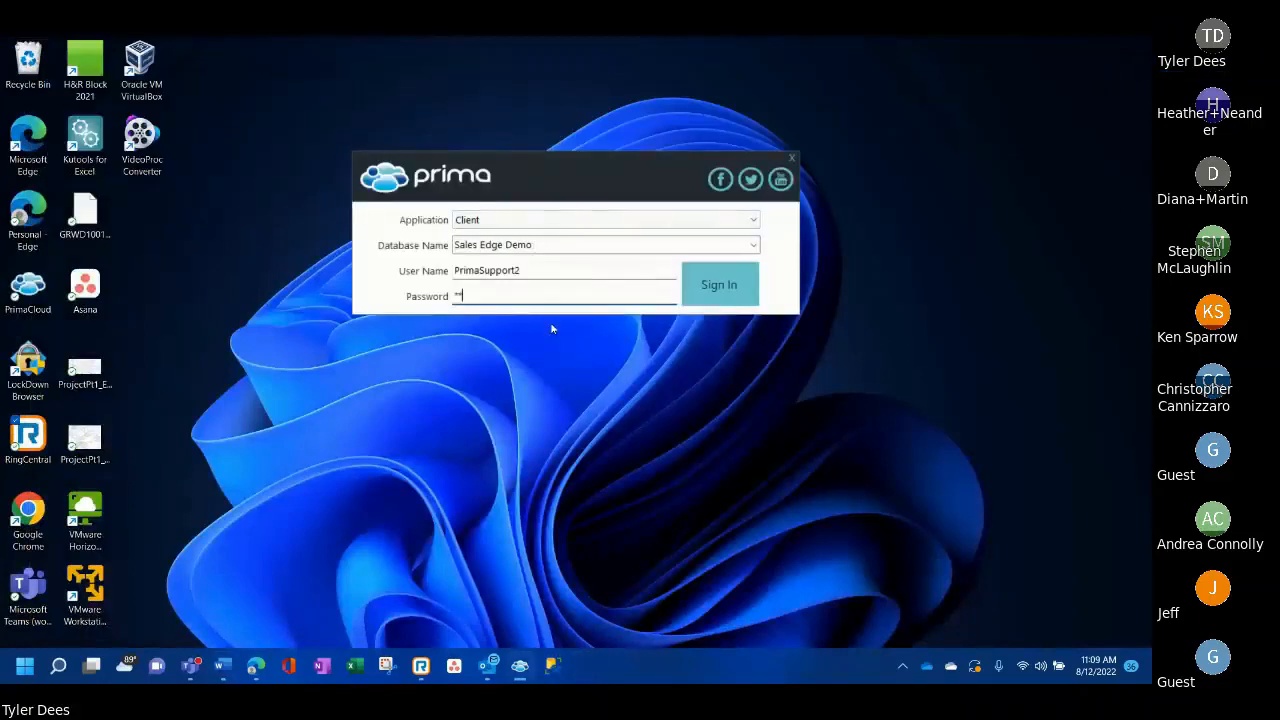
Sign in to the Prima Client application on the Sales Edge Demo database with the account password and maximise its window.
{"action": "type", "text": "****"}
{"action": "key", "text": "Return"}
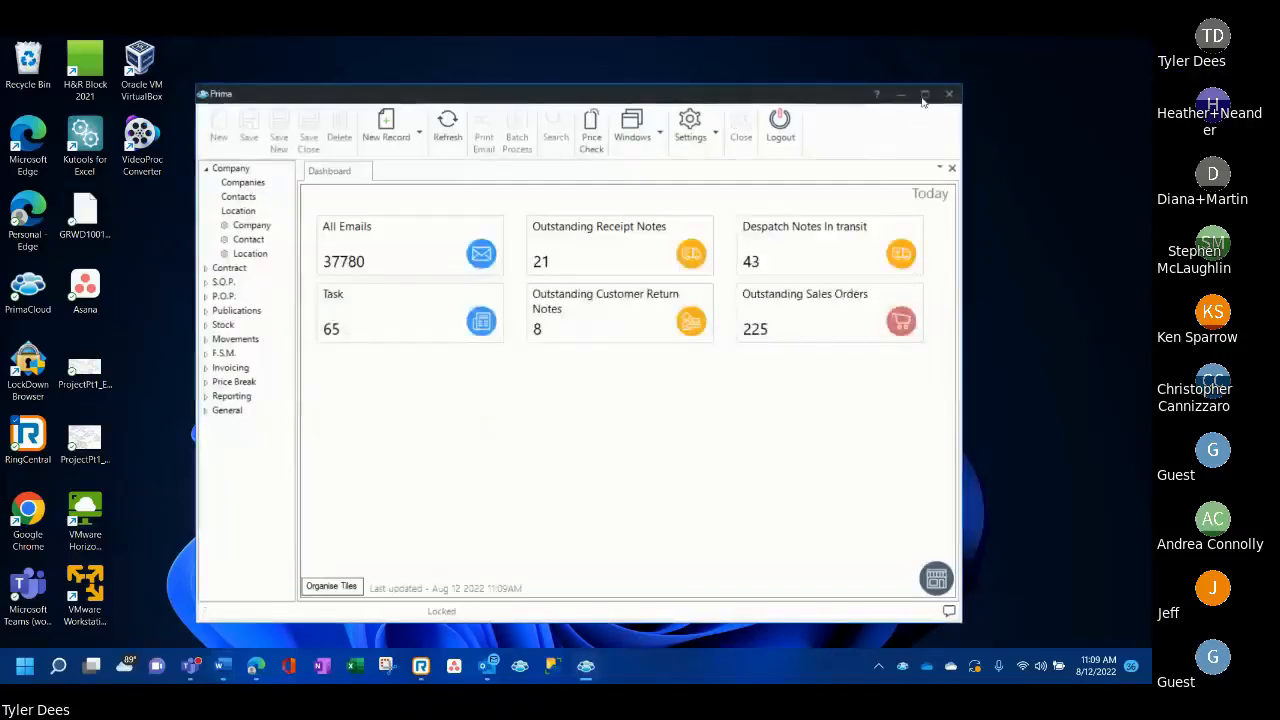
{"action": "left_click", "coordinate": [924, 96]}
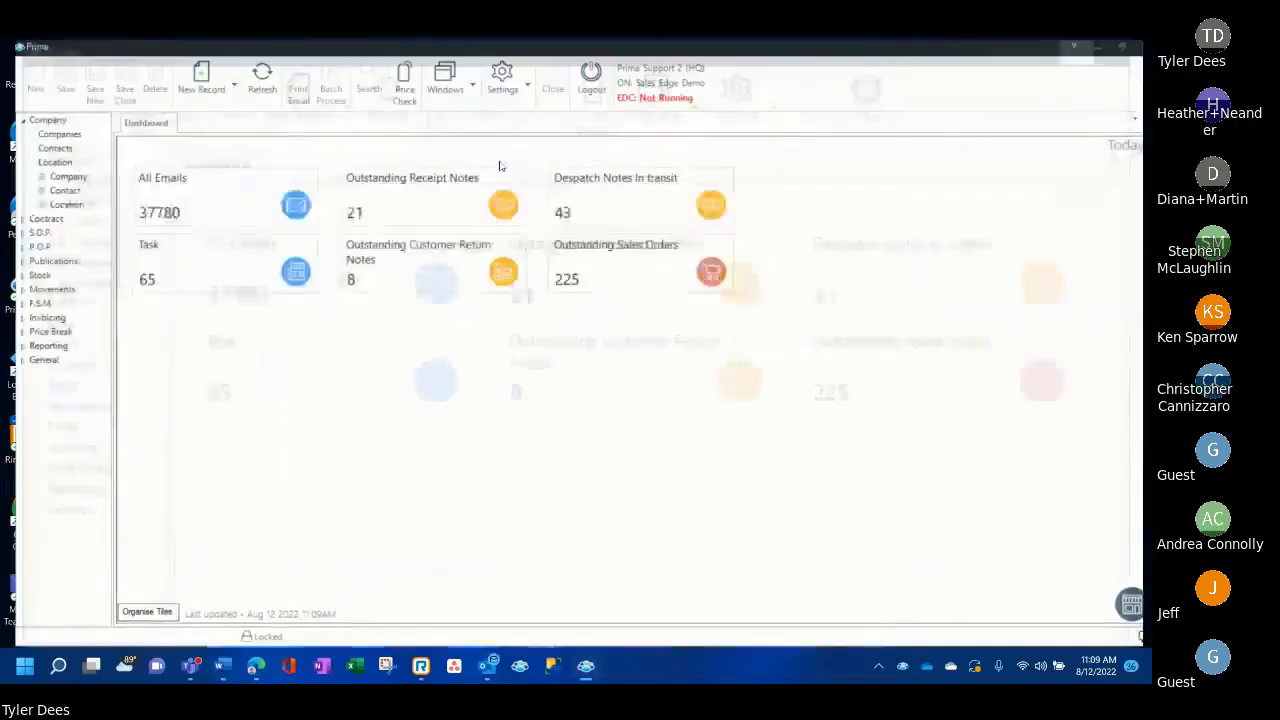
Open the Company Grid Manager's change options and uncover the default report settings, including Default Dispatch Note Report.
{"action": "left_click", "coordinate": [53, 175]}
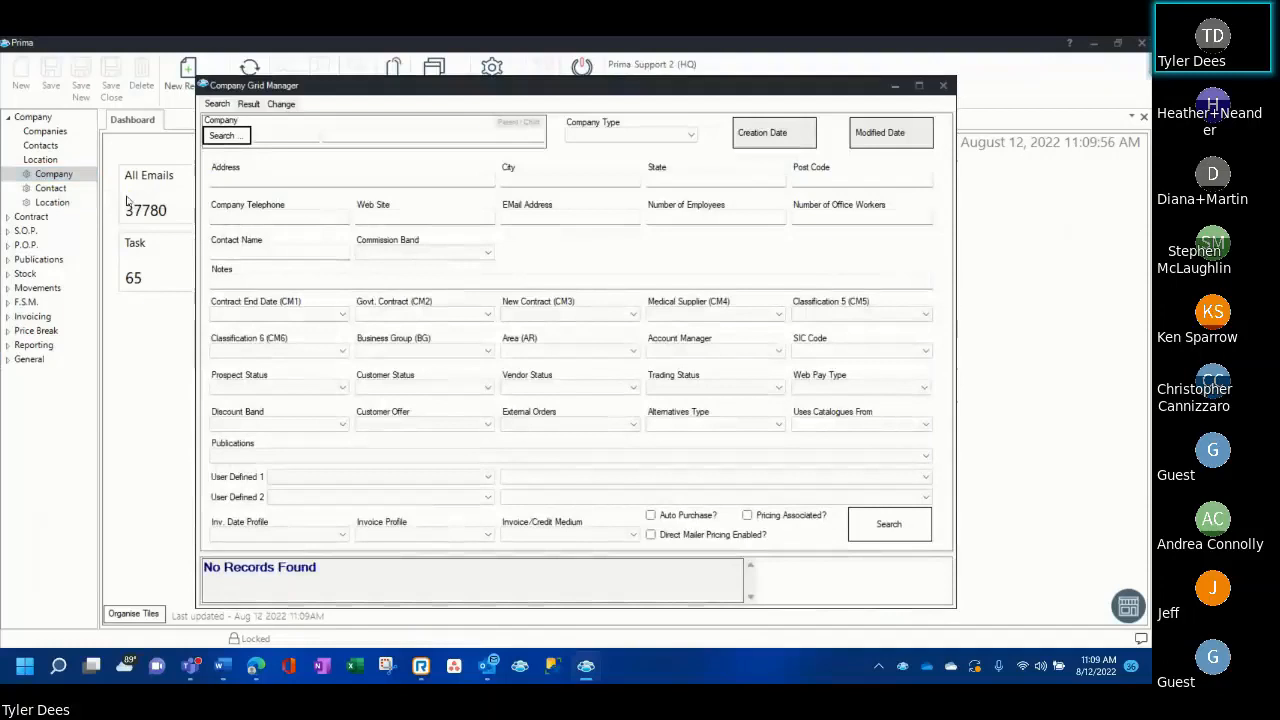
{"action": "left_click", "coordinate": [282, 104]}
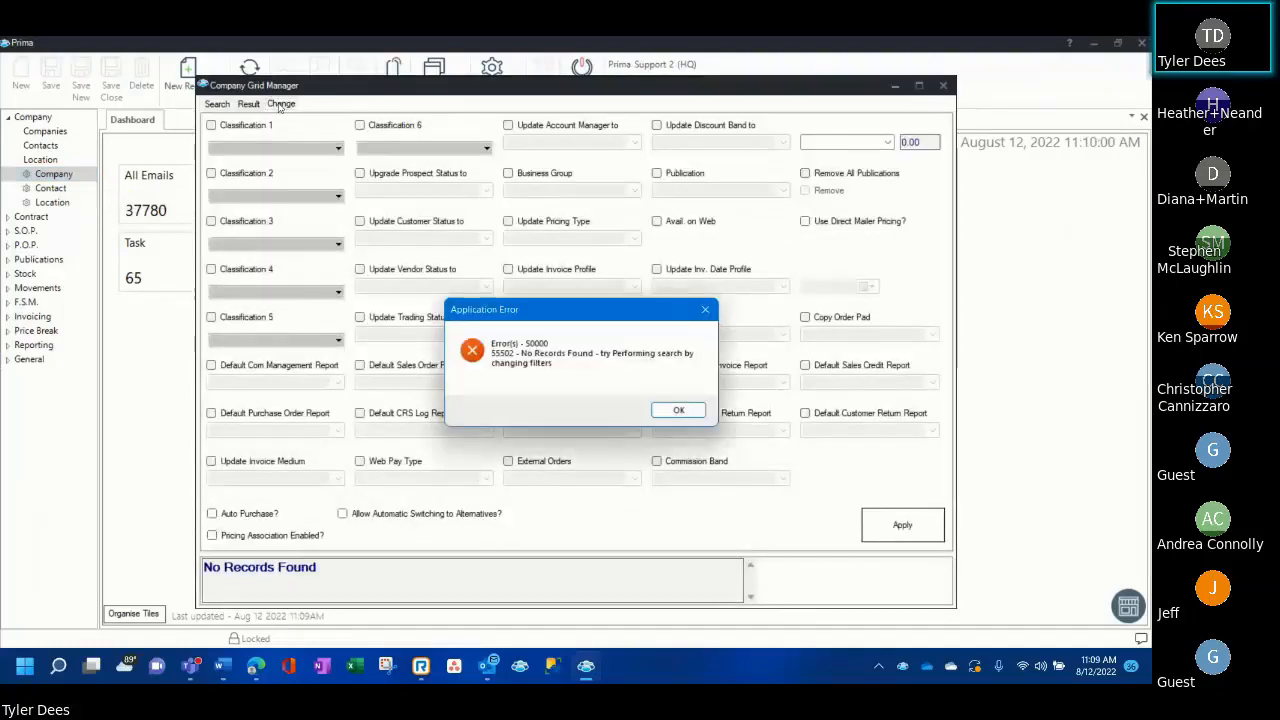
{"action": "left_click_drag", "start_coordinate": [582, 304], "coordinate": [675, 508]}
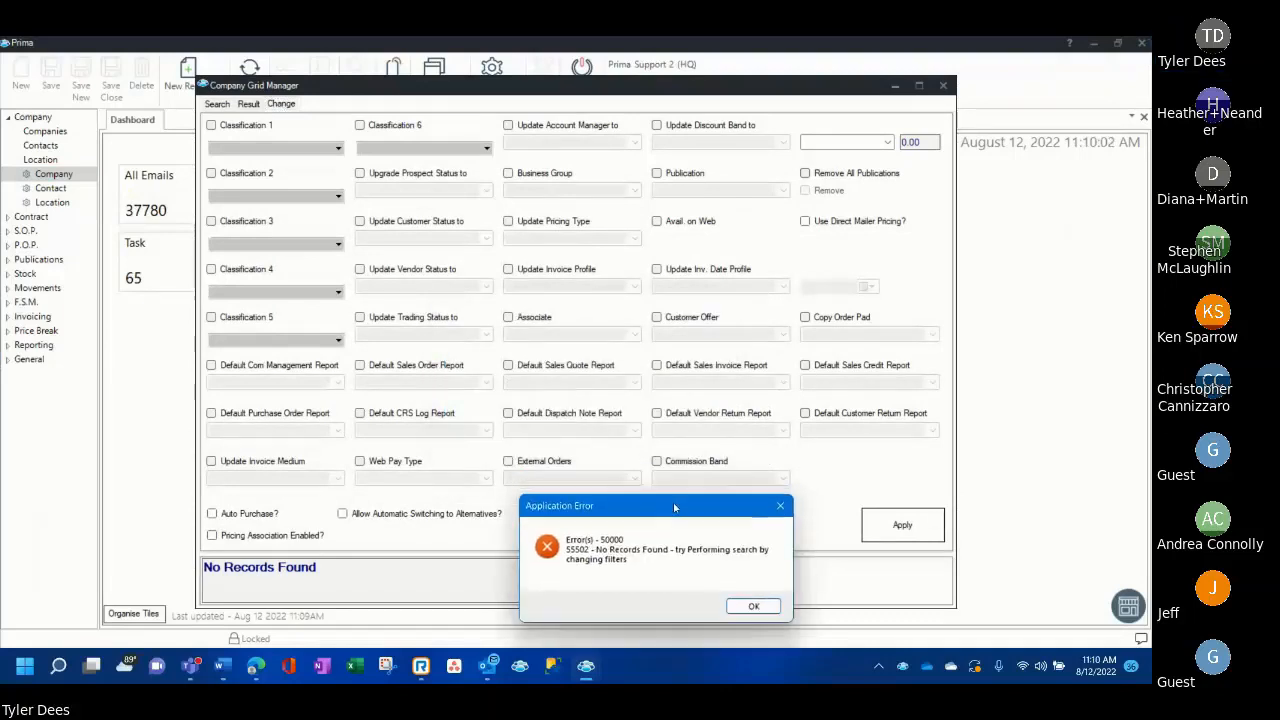